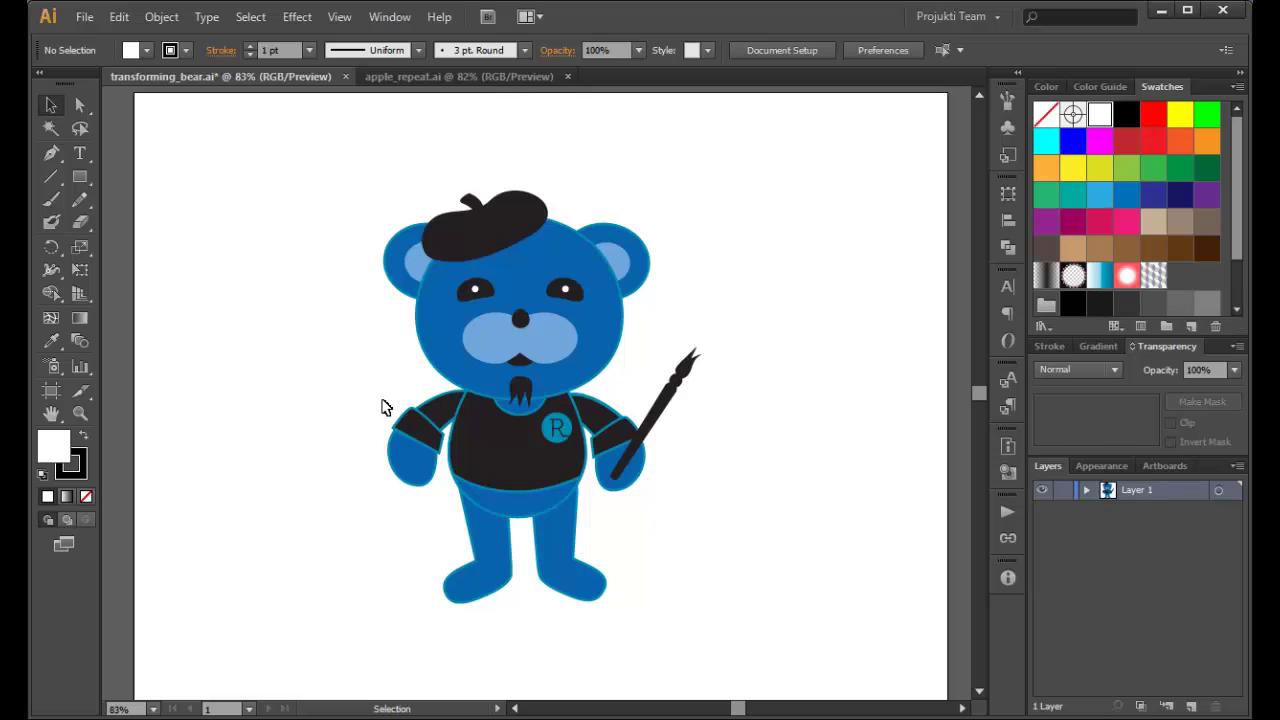
Step: Try rotating the grouped bear artwork a quarter turn clockwise, and undo the rotation
{"action": "left_click", "coordinate": [450, 368]}
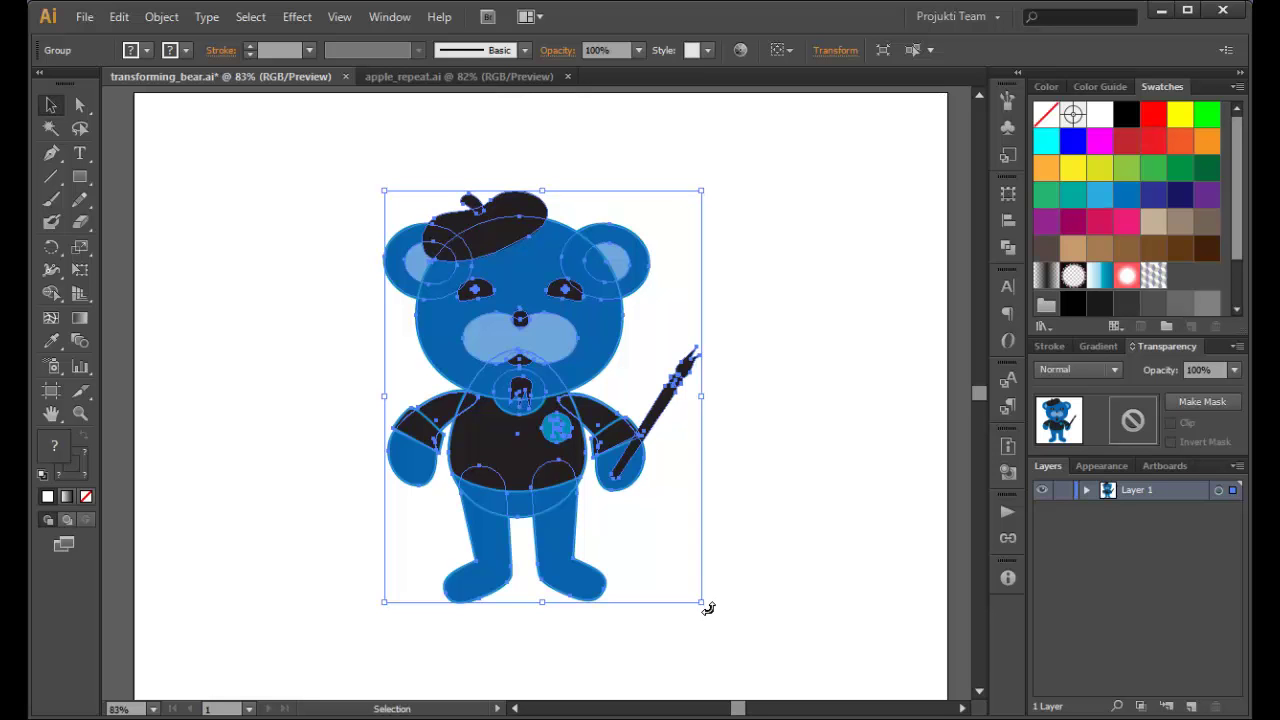
{"action": "left_click_drag", "start_coordinate": [707, 608], "coordinate": [733, 295]}
{"action": "key", "text": "ctrl+z"}
{"action": "left_click_drag", "start_coordinate": [701, 609], "coordinate": [780, 331]}
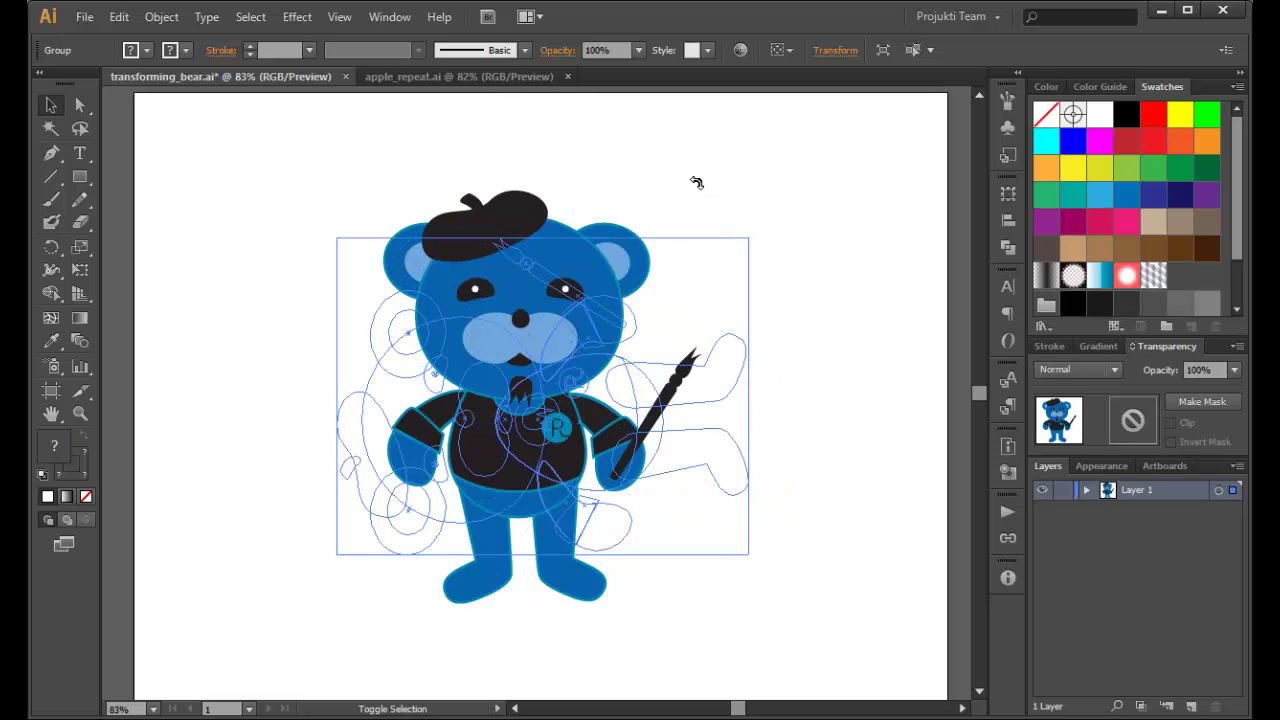
{"action": "left_click_drag", "start_coordinate": [686, 180], "coordinate": [231, 440]}
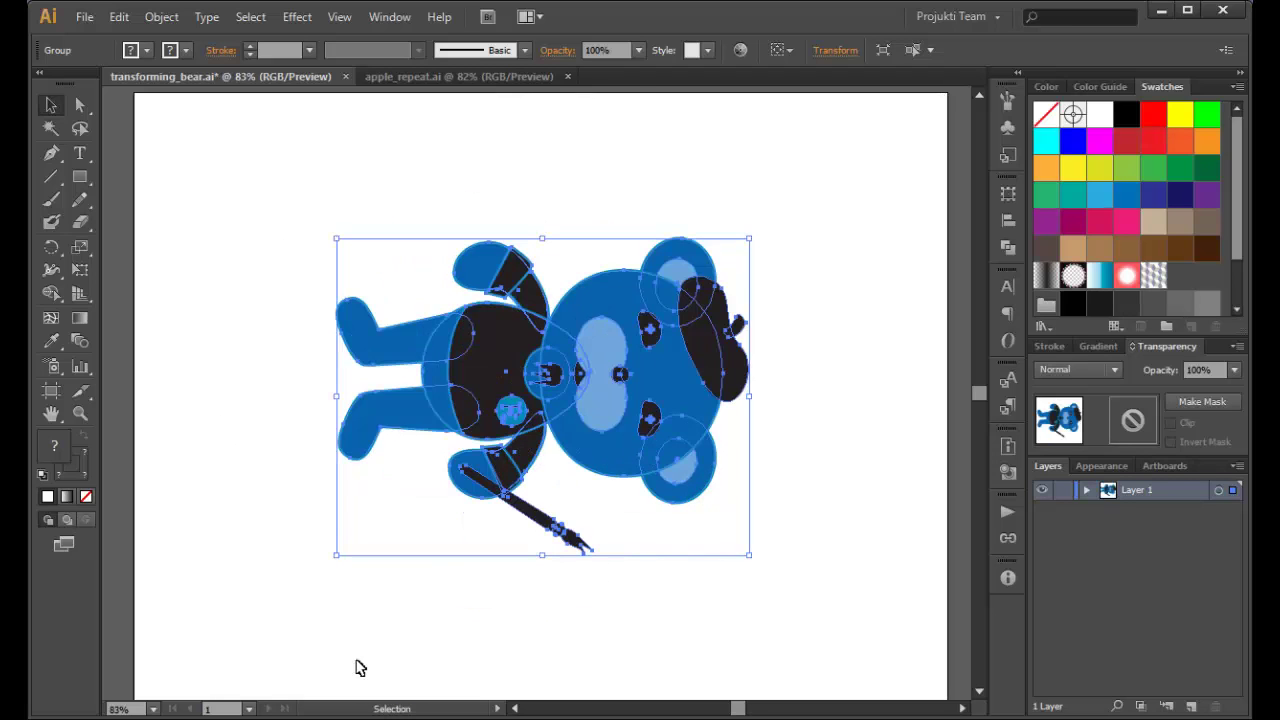
{"action": "key", "text": "ctrl+z"}
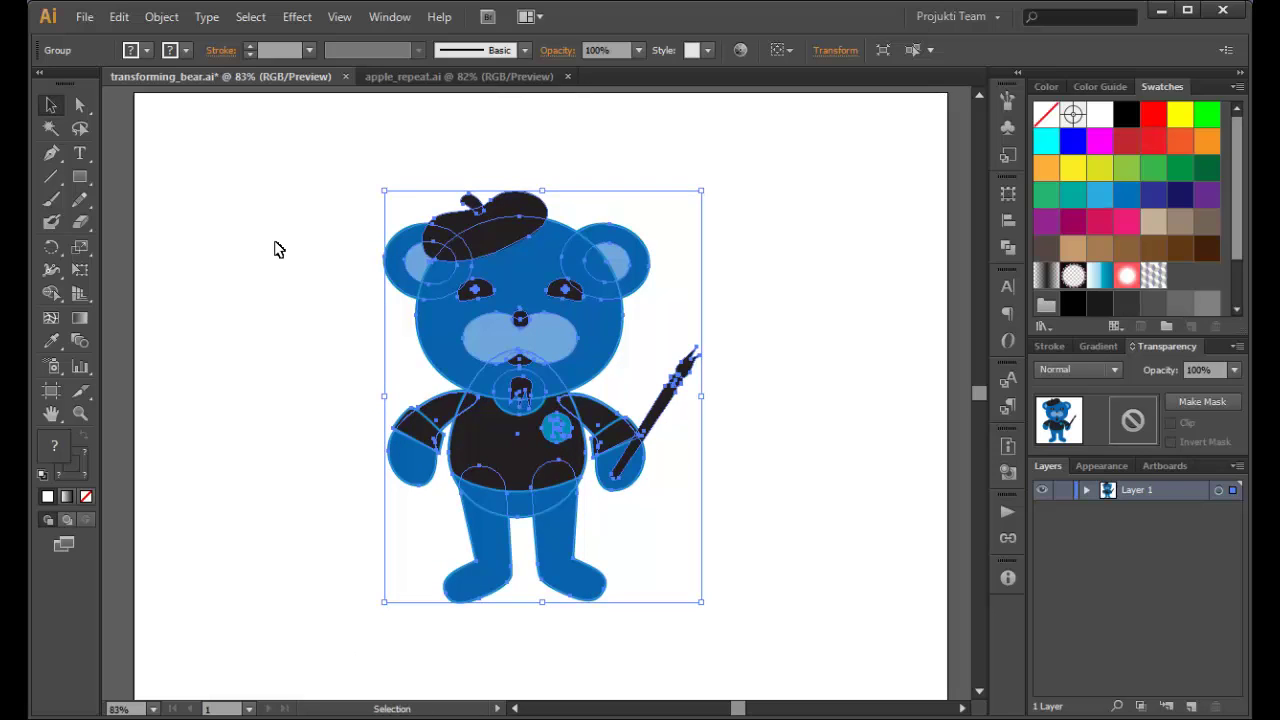
Step: Try resizing the grouped bear artwork freehand with the Scale tool, undo the scaling, and deselect the bear
{"action": "left_click", "coordinate": [84, 246]}
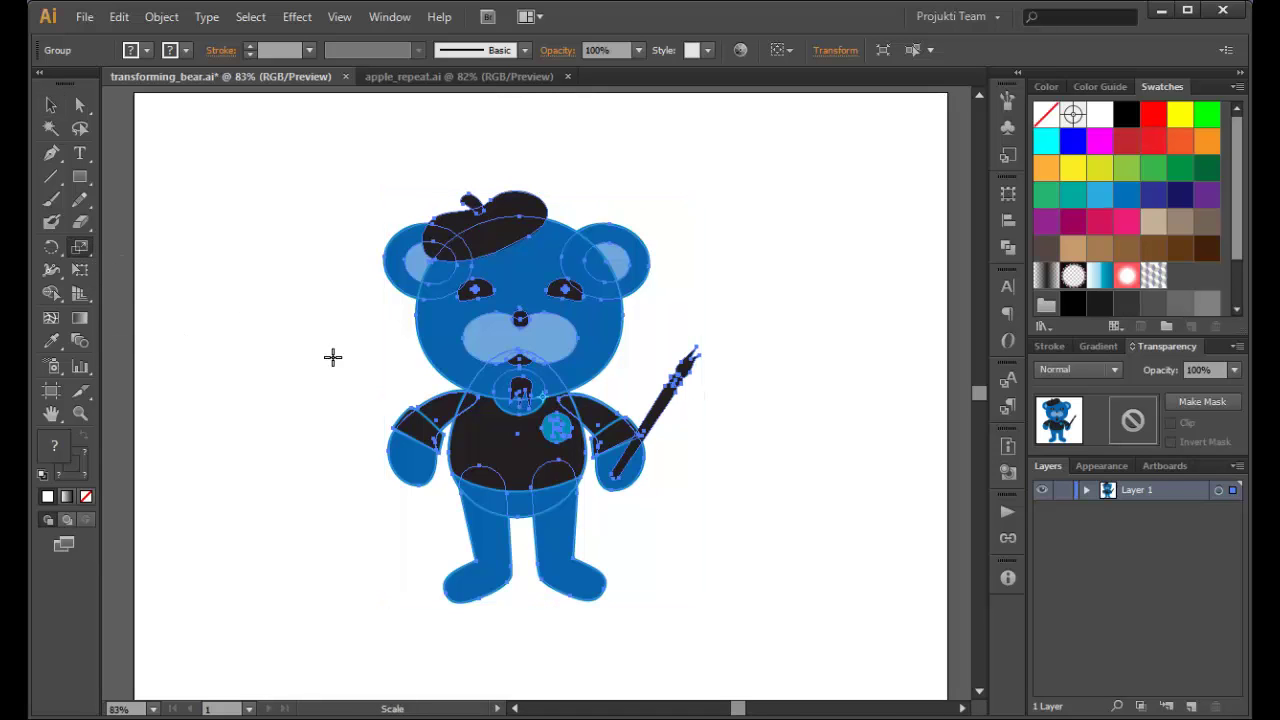
{"action": "left_click", "coordinate": [51, 105]}
{"action": "left_click", "coordinate": [277, 286]}
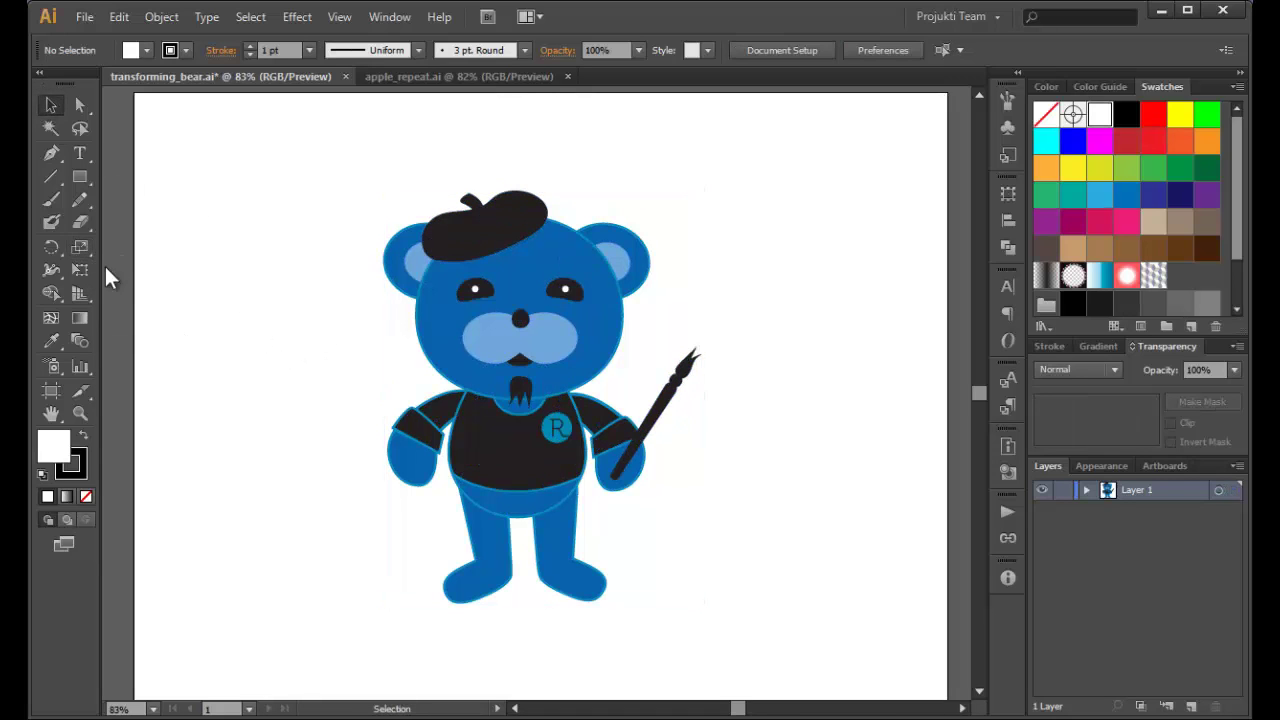
{"action": "left_click", "coordinate": [443, 334]}
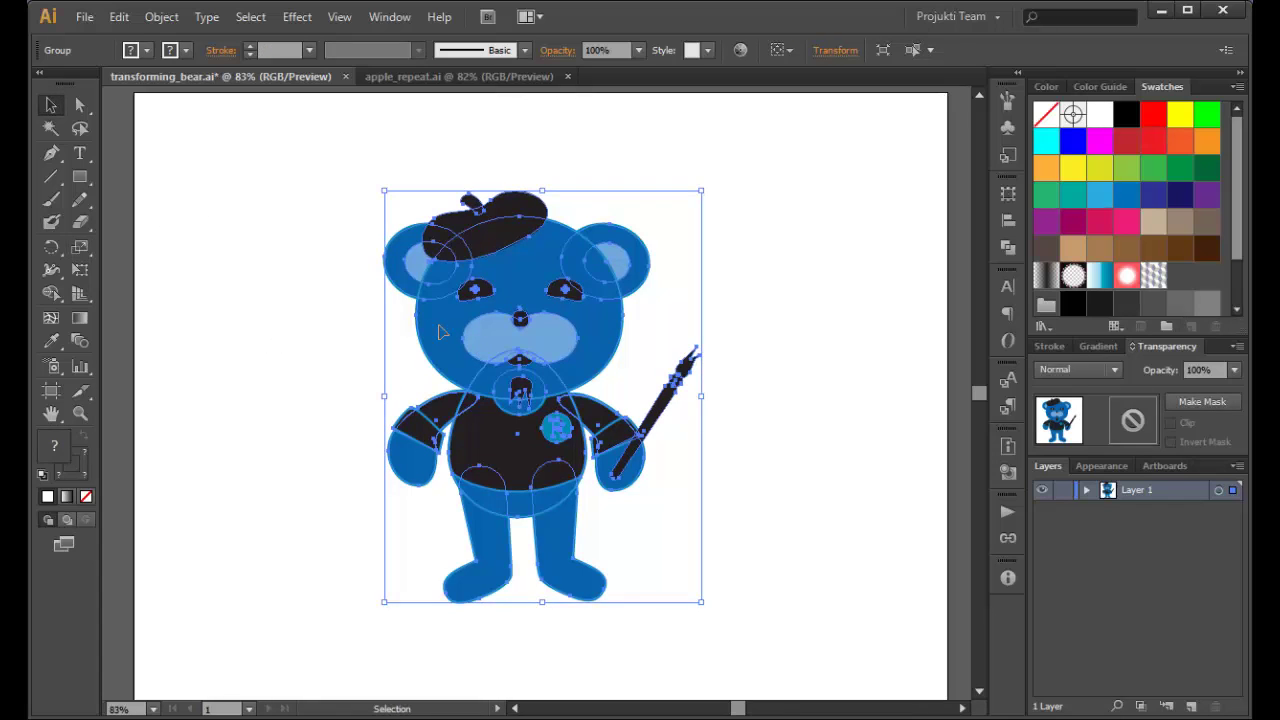
{"action": "left_click", "coordinate": [84, 248]}
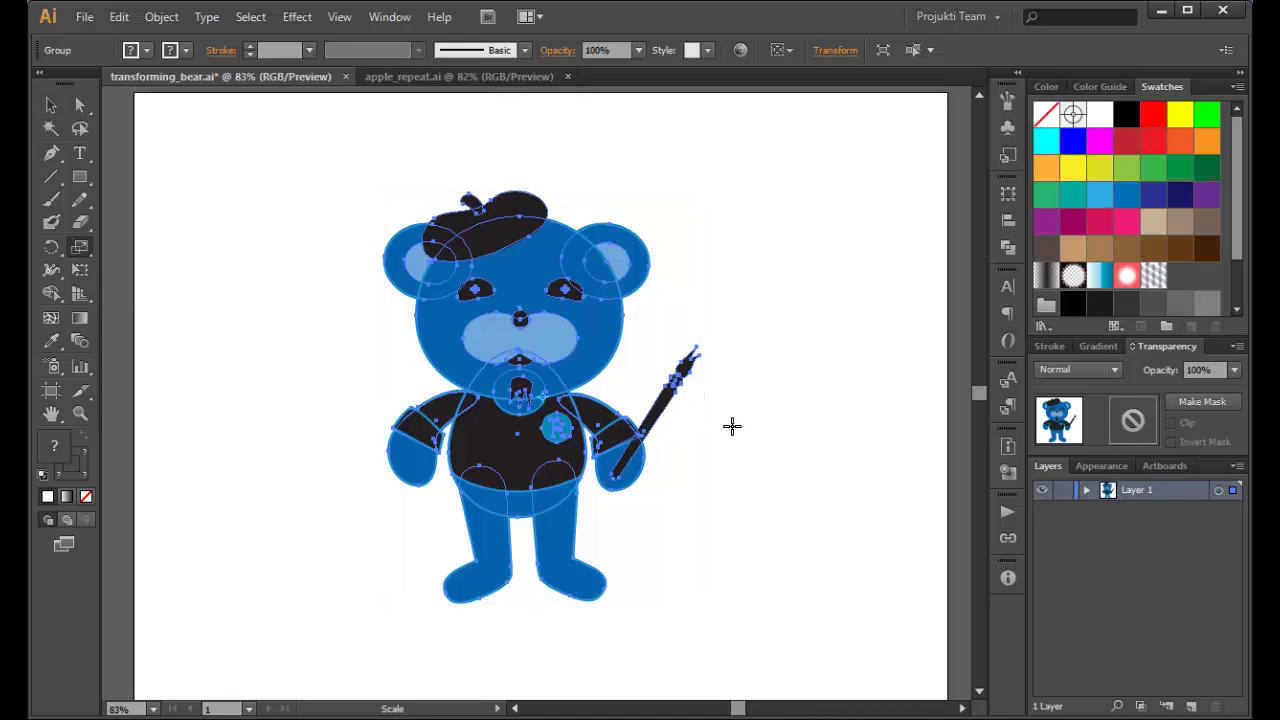
{"action": "mouse_move", "coordinate": [592, 336]}
{"action": "left_mouse_down"}
{"action": "mouse_move", "coordinate": [535, 337]}
{"action": "mouse_move", "coordinate": [610, 352]}
{"action": "mouse_move", "coordinate": [595, 375]}
{"action": "mouse_move", "coordinate": [555, 313]}
{"action": "mouse_move", "coordinate": [575, 335]}
{"action": "mouse_move", "coordinate": [594, 326]}
{"action": "left_mouse_up"}
{"action": "left_click_drag", "start_coordinate": [457, 337], "coordinate": [372, 307]}
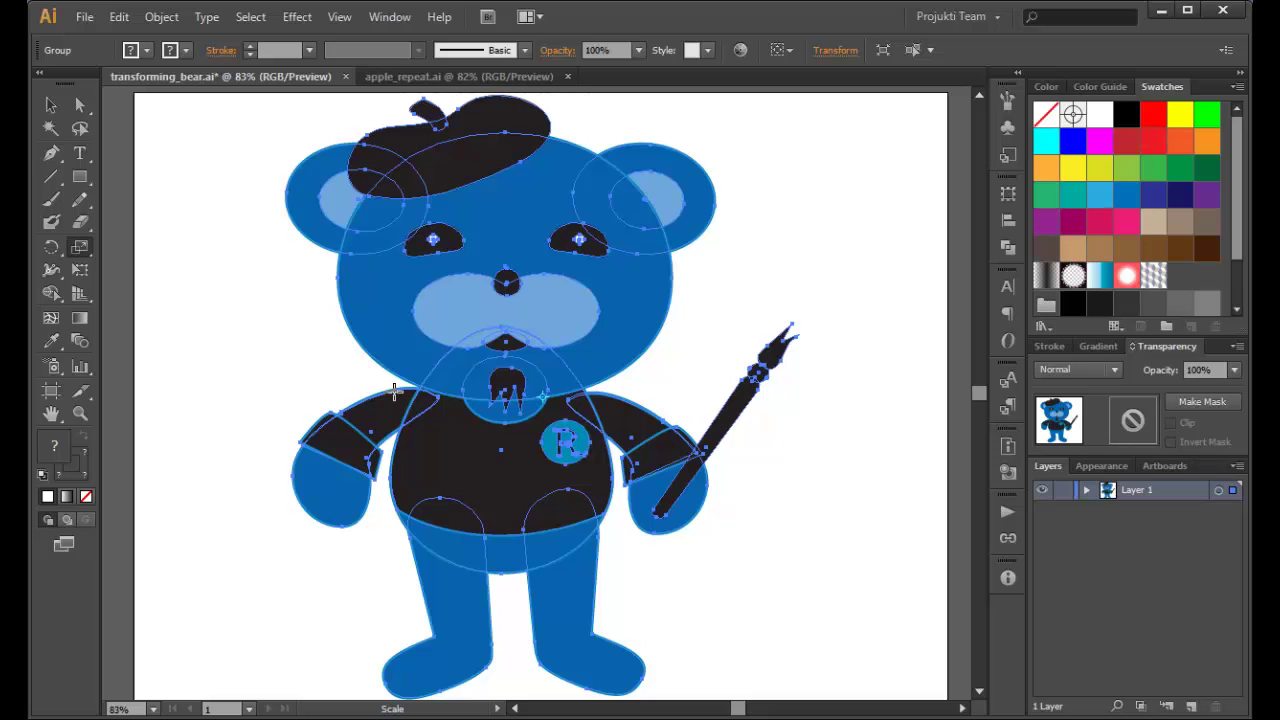
{"action": "key", "text": "ctrl+z"}
{"action": "key", "text": "ctrl+z"}
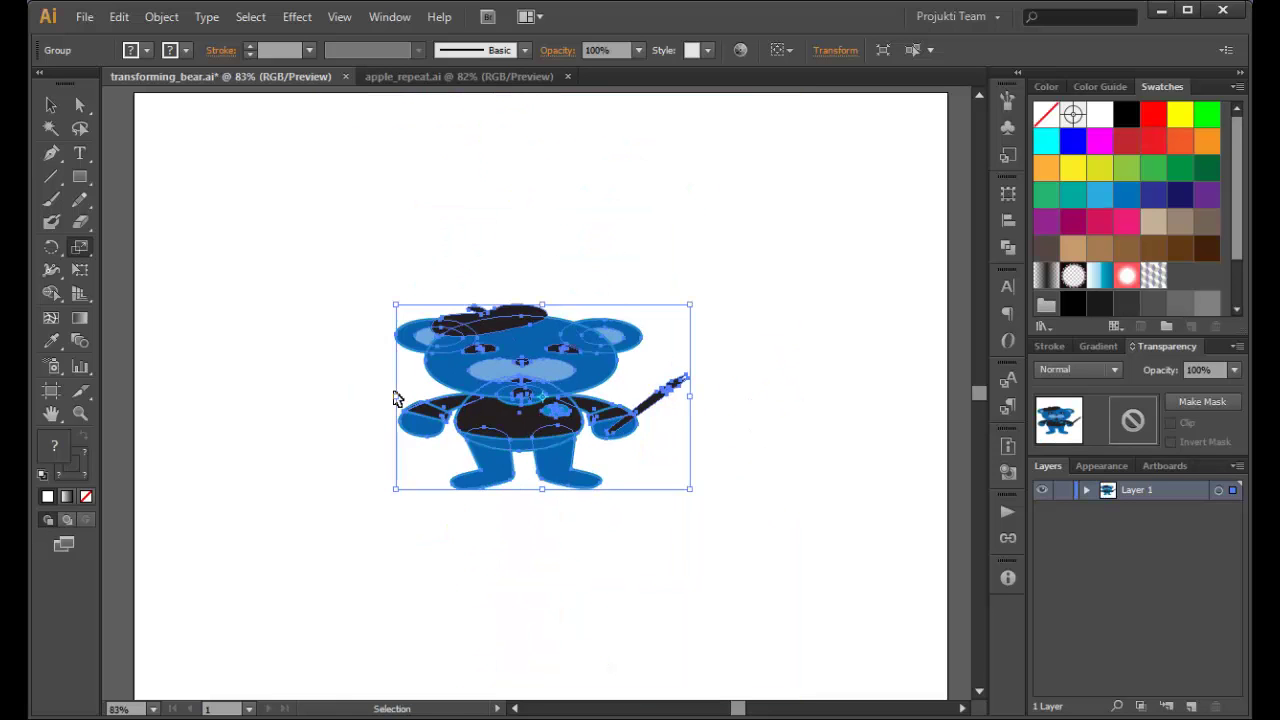
{"action": "key", "text": "ctrl+shift+z"}
{"action": "key", "text": "ctrl+shift+z"}
{"action": "key", "text": "s"}
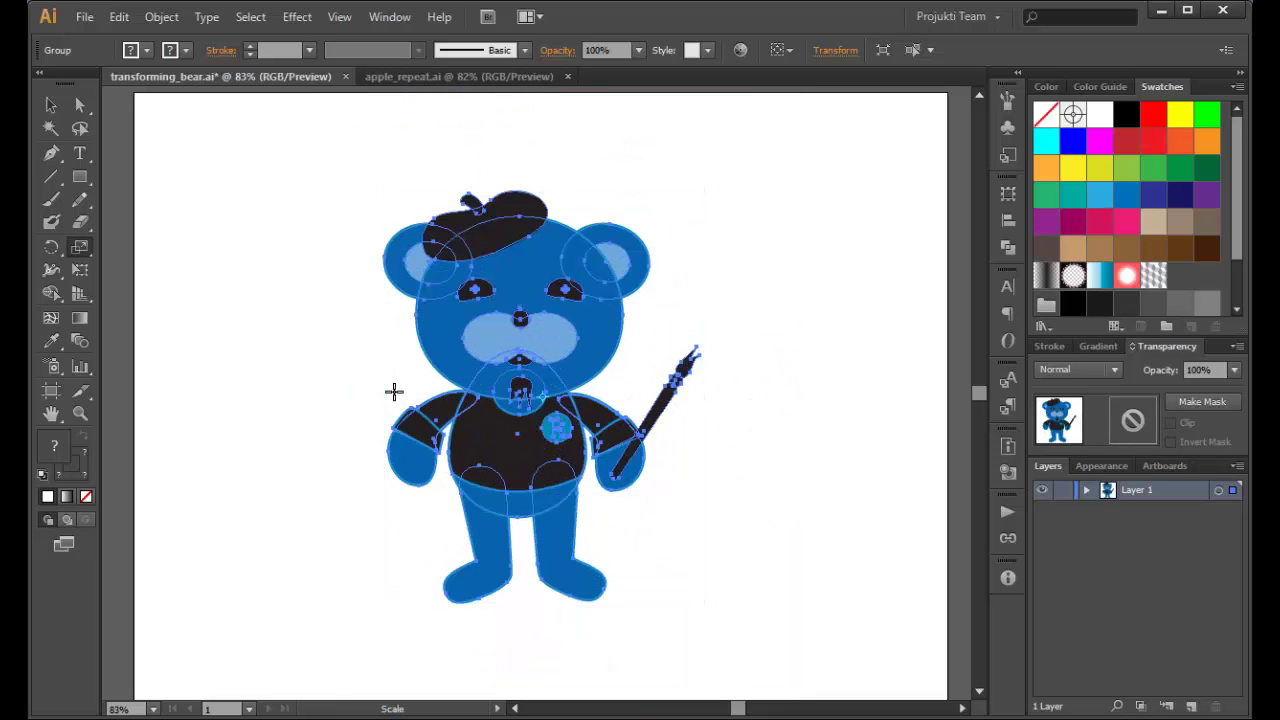
{"action": "left_click", "coordinate": [55, 106]}
{"action": "left_click", "coordinate": [289, 256]}
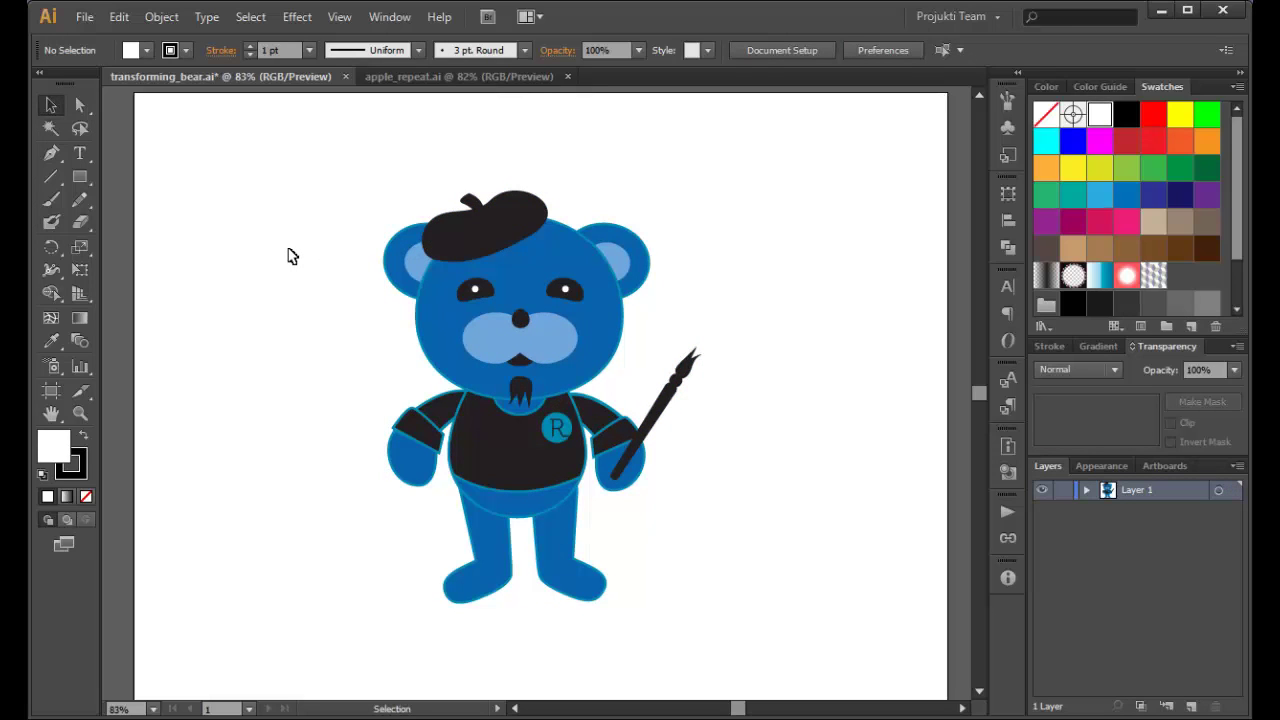
Step: Create a new 10 in by 10 in RGB document with one artboard and fit the artboard to the window
{"action": "key", "text": "a"}
{"action": "key", "text": "ctrl+n"}
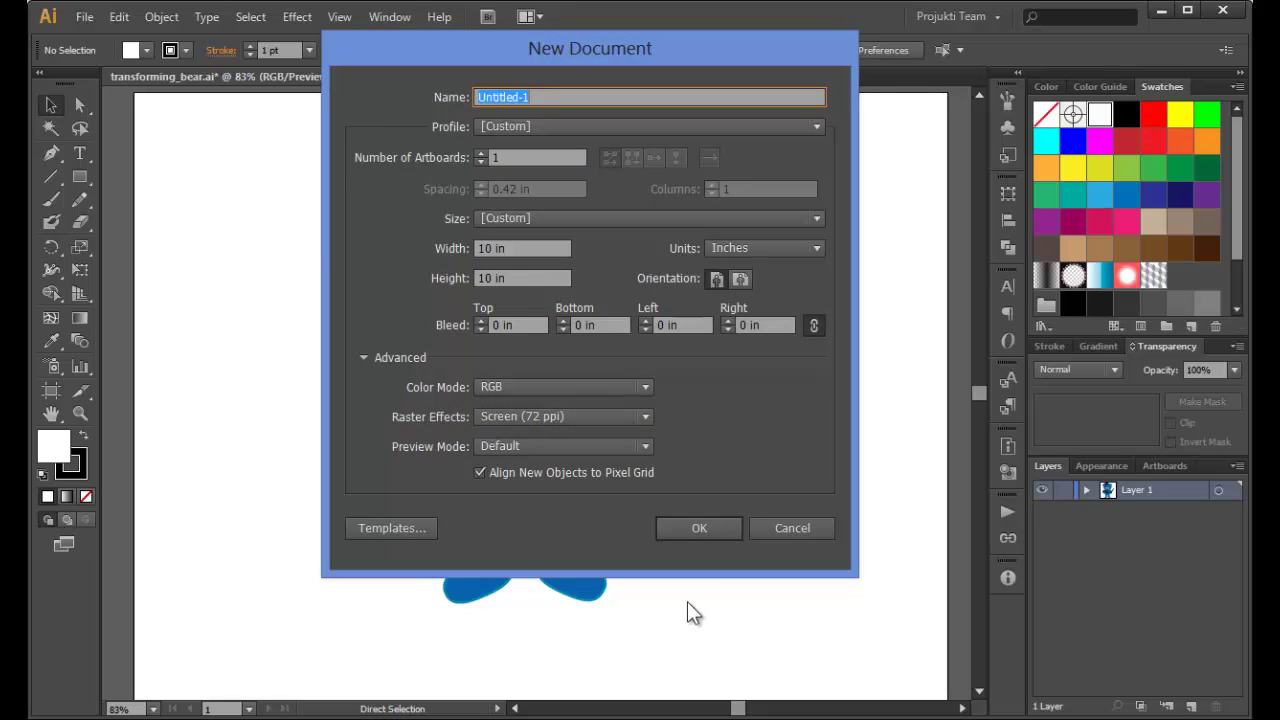
{"action": "left_click", "coordinate": [700, 526]}
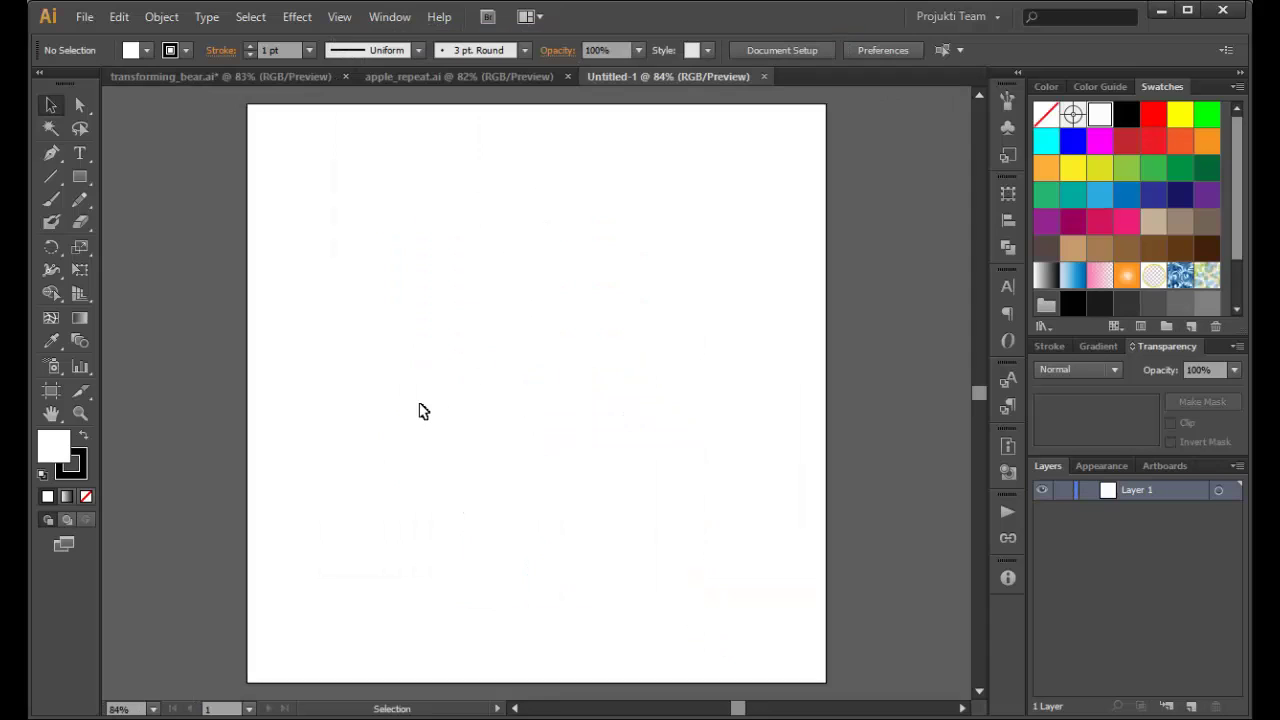
{"action": "key", "text": "ctrl+0"}
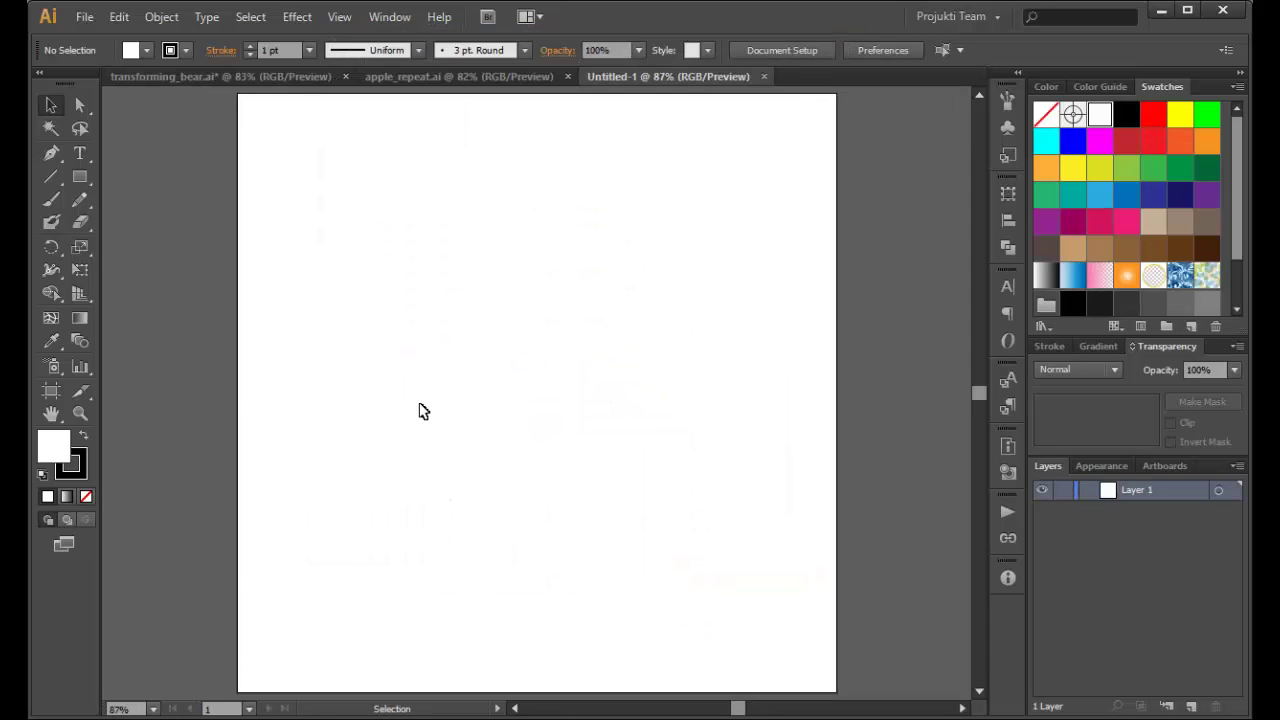
Step: Tear off the Width and distortion tools as a floating toolbar and park it over the artboard's upper-left corner
{"action": "left_click", "coordinate": [52, 272]}
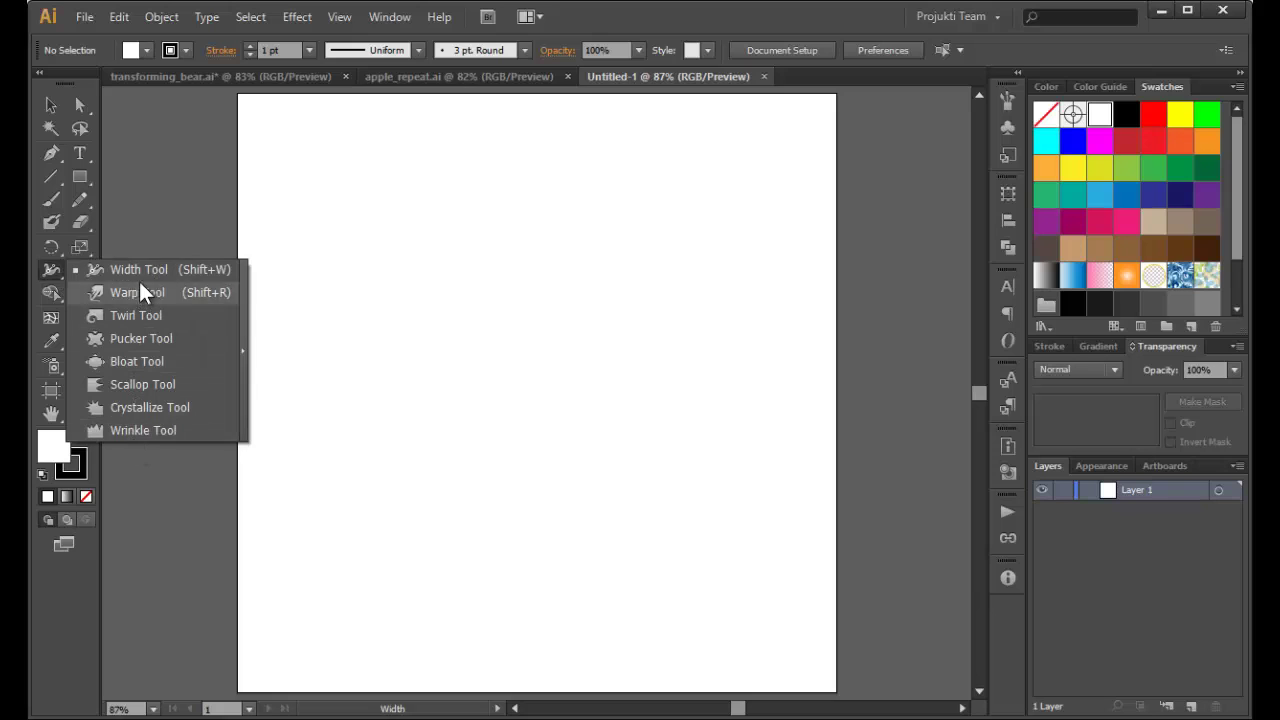
{"action": "left_click", "coordinate": [242, 353]}
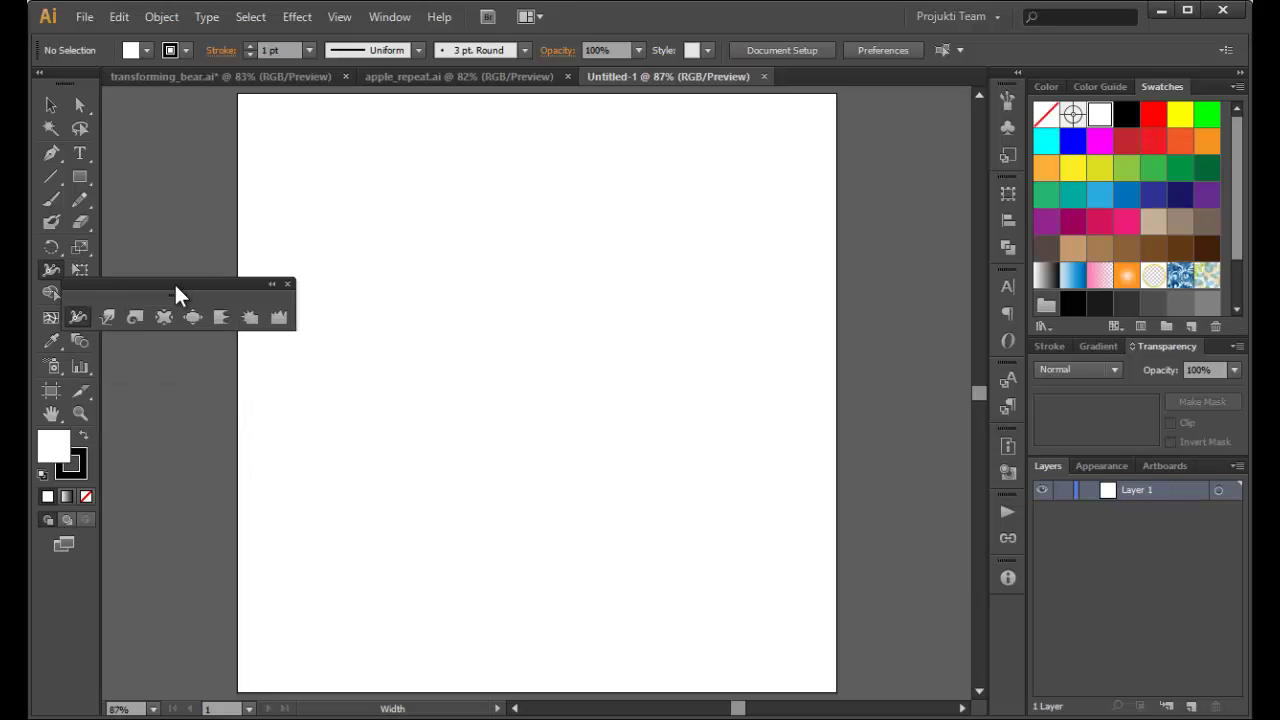
{"action": "left_click_drag", "start_coordinate": [175, 290], "coordinate": [219, 99]}
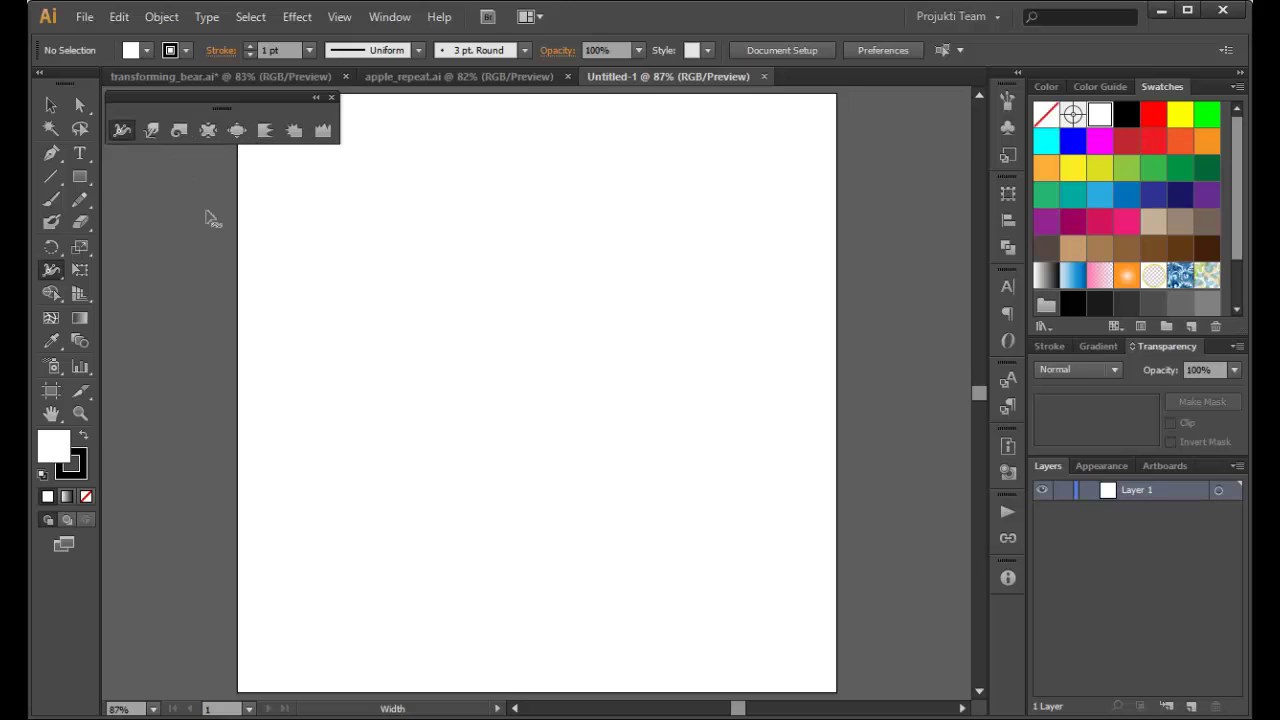
Step: Draw an upright five-pointed star with the Star tool near the artboard's left edge
{"action": "mouse_move", "coordinate": [73, 172]}
{"action": "left_mouse_down"}
{"action": "mouse_move", "coordinate": [150, 263]}
{"action": "mouse_move", "coordinate": [83, 173]}
{"action": "left_mouse_up"}
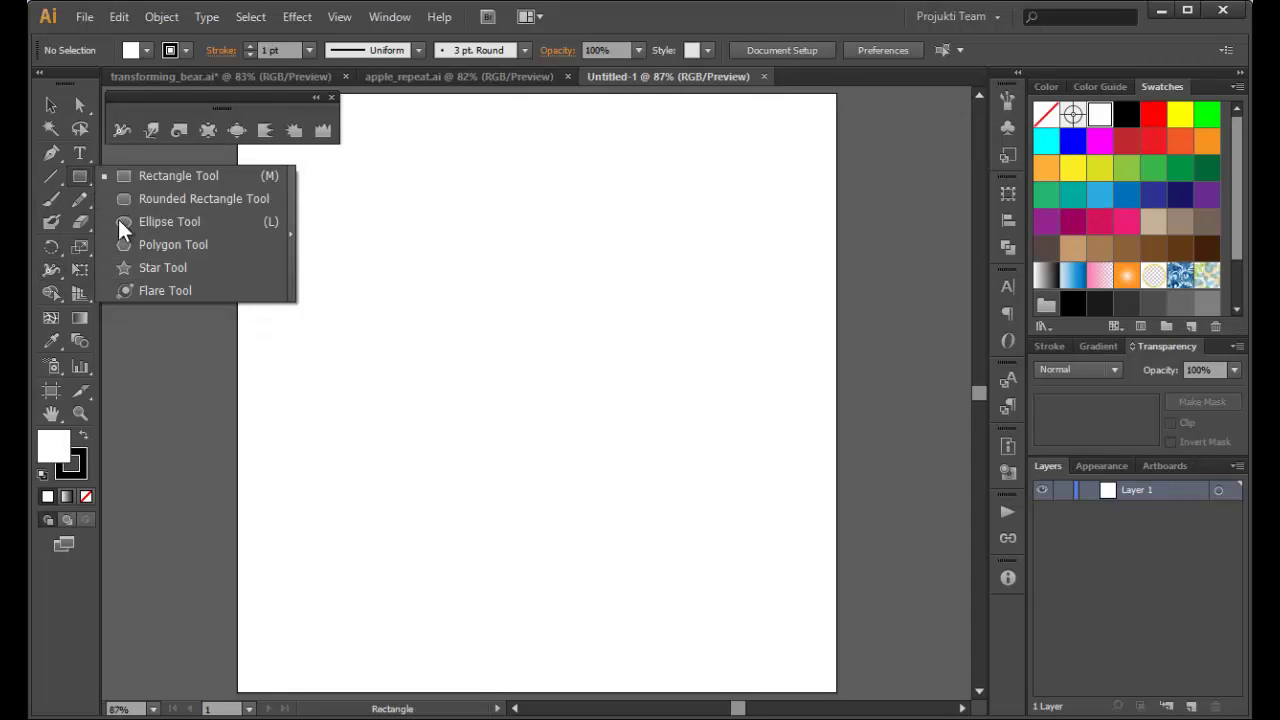
{"action": "left_click_drag", "start_coordinate": [118, 220], "coordinate": [152, 266]}
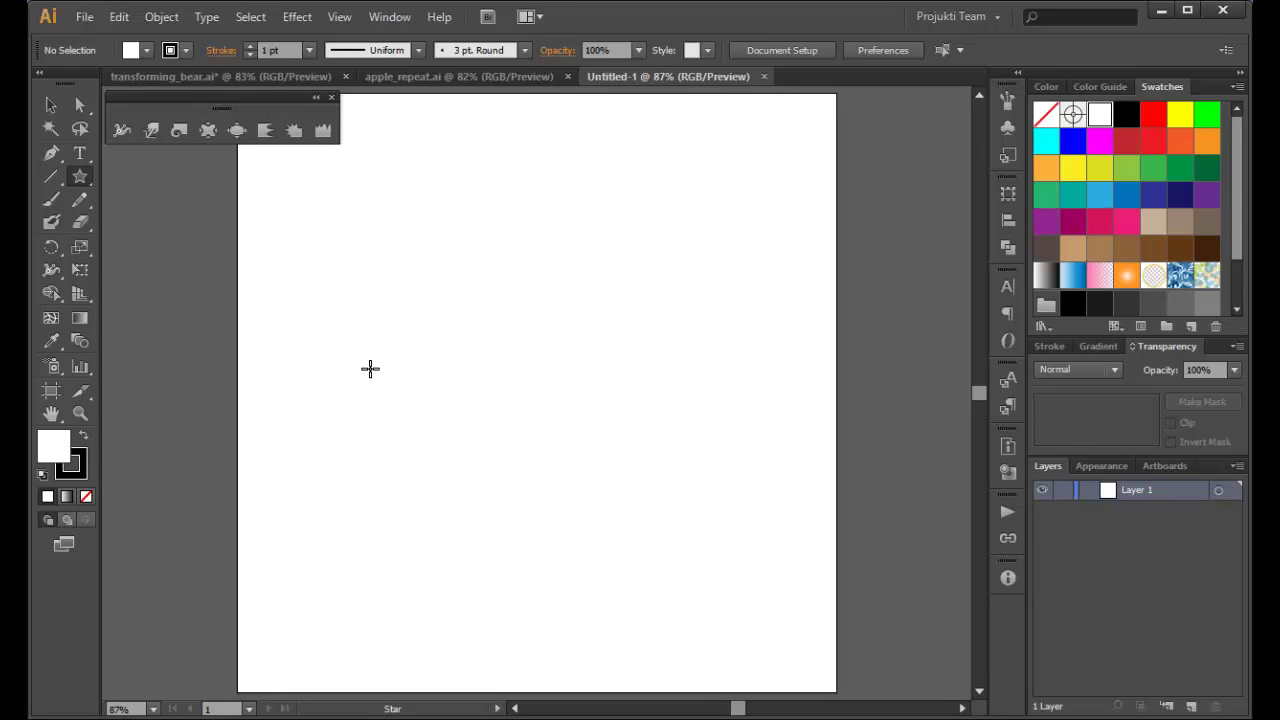
{"action": "mouse_move", "coordinate": [334, 353]}
{"action": "left_mouse_down"}
{"action": "mouse_move", "coordinate": [395, 418]}
{"action": "mouse_move", "coordinate": [432, 388]}
{"action": "mouse_move", "coordinate": [414, 369]}
{"action": "mouse_move", "coordinate": [480, 386]}
{"action": "mouse_move", "coordinate": [466, 393]}
{"action": "left_mouse_up"}
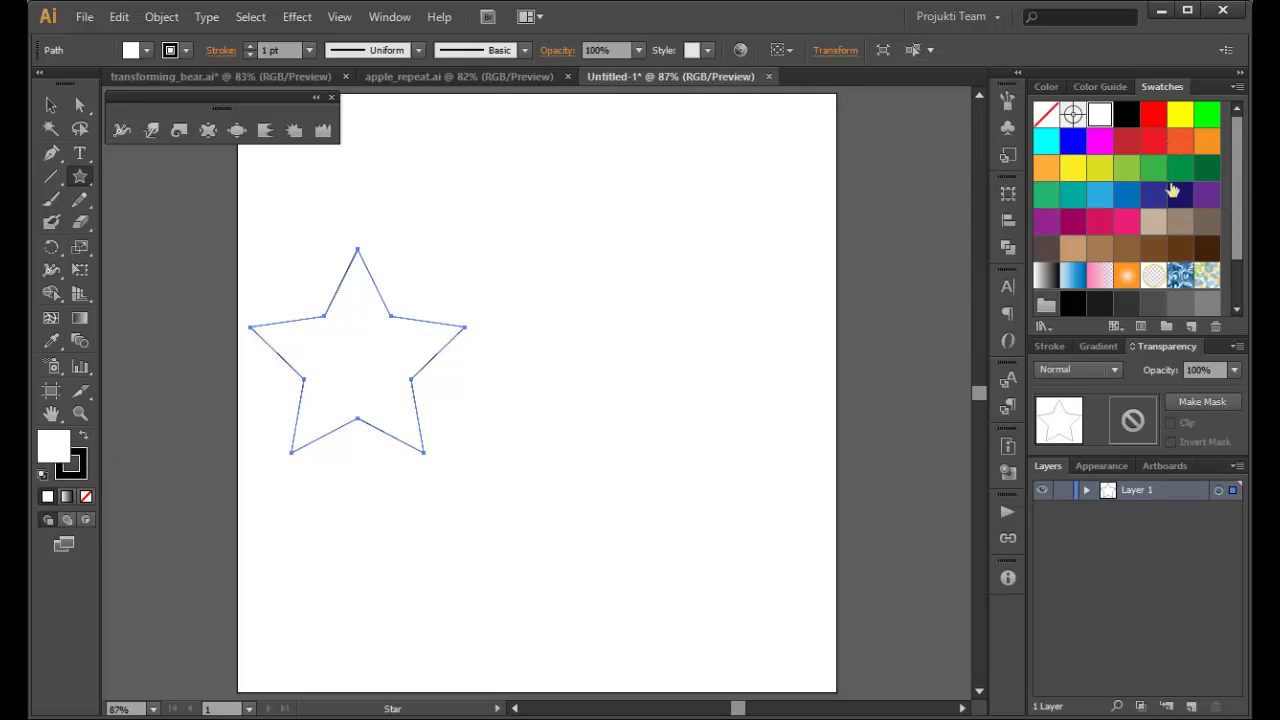
Step: Give the star a pure red fill and remove its stroke, leaving the fill active
{"action": "left_click", "coordinate": [1155, 116]}
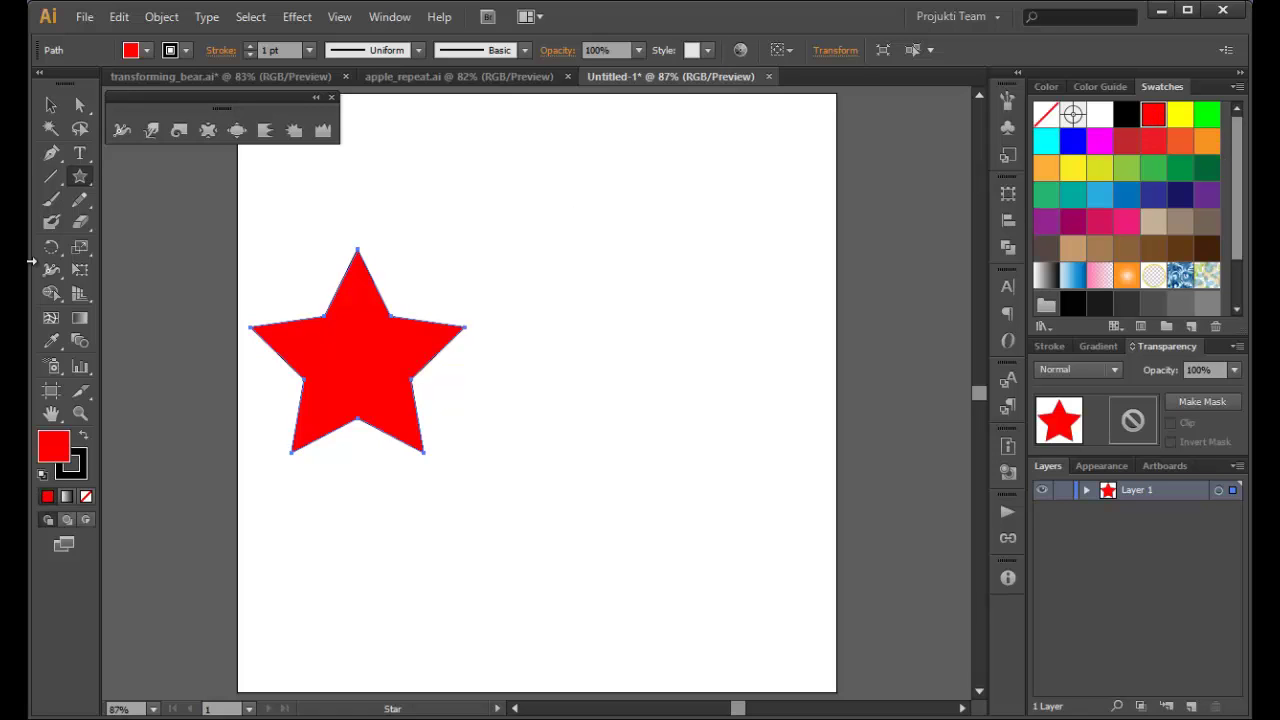
{"action": "left_click", "coordinate": [85, 457]}
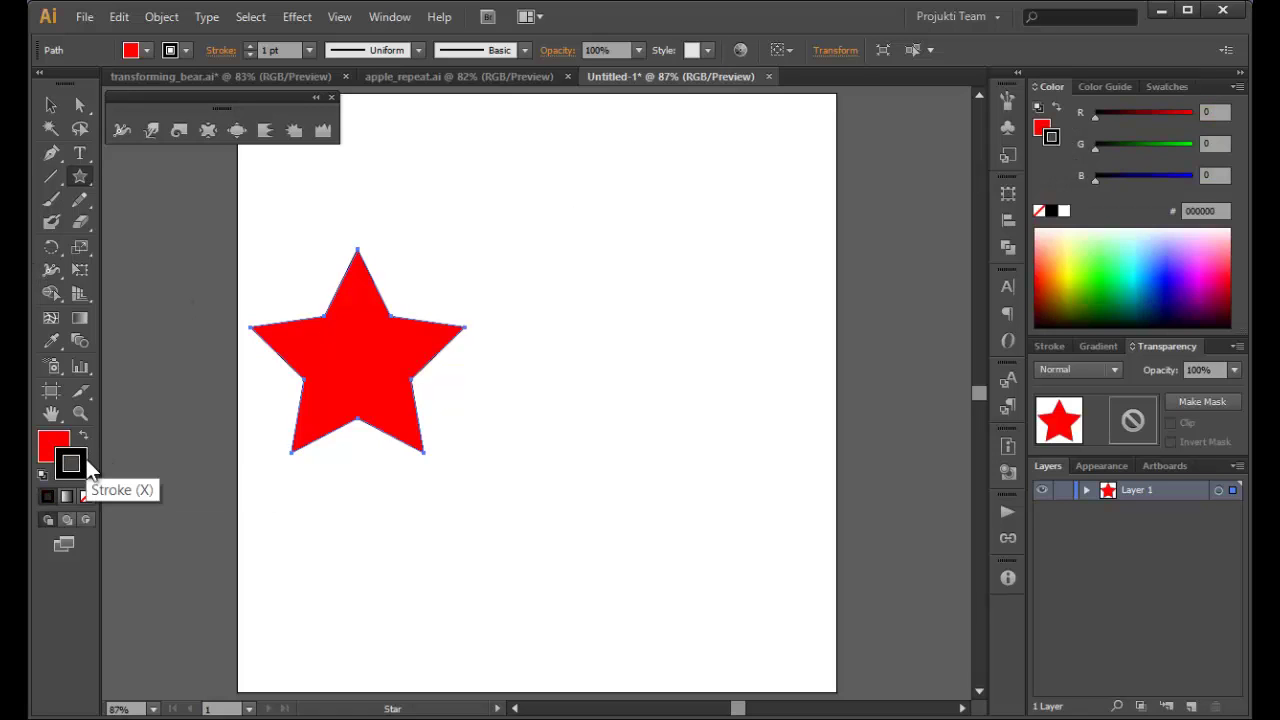
{"action": "left_click", "coordinate": [87, 490]}
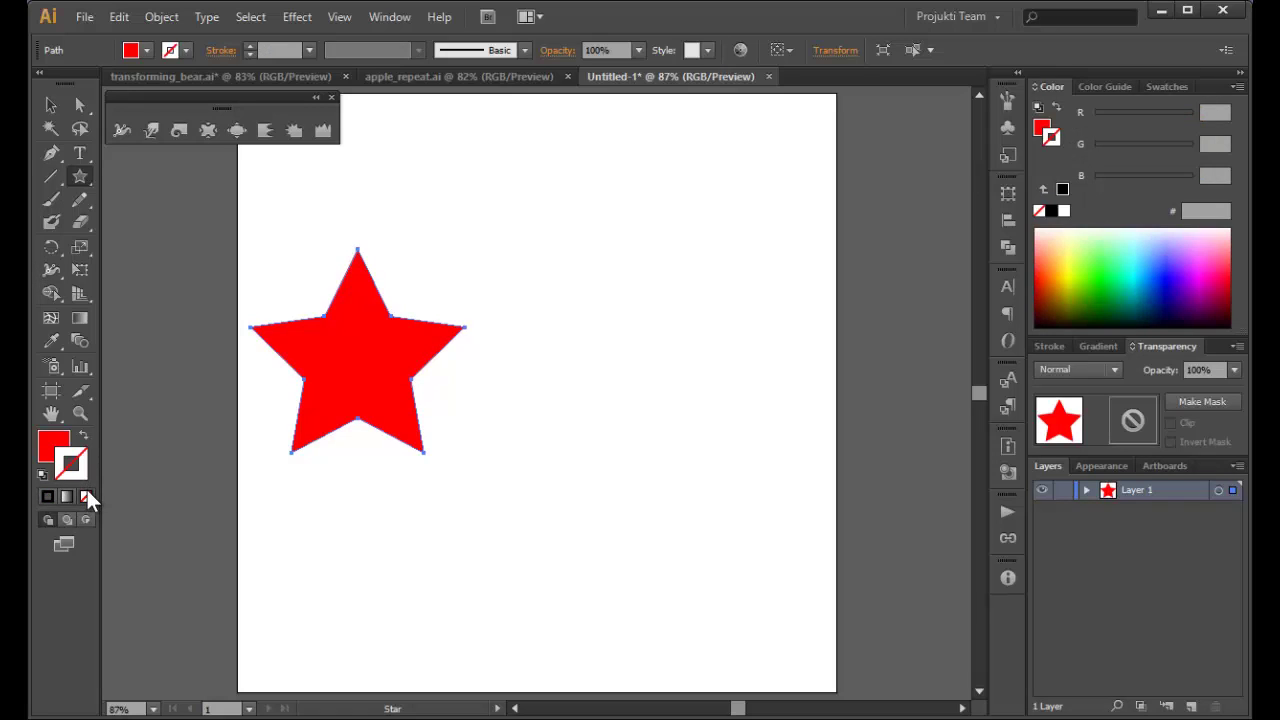
{"action": "left_click", "coordinate": [46, 444]}
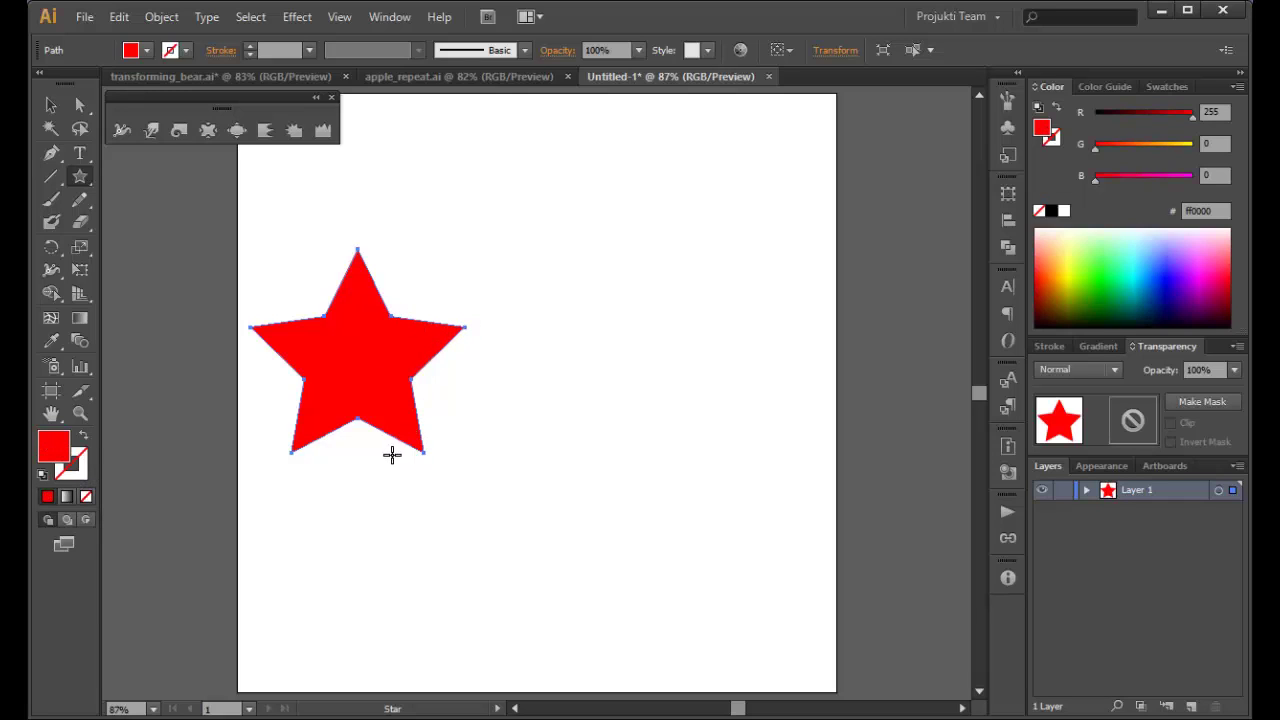
Step: Try placing a duplicate of the red star directly beside the original, and undo the copy
{"action": "left_click", "coordinate": [52, 105]}
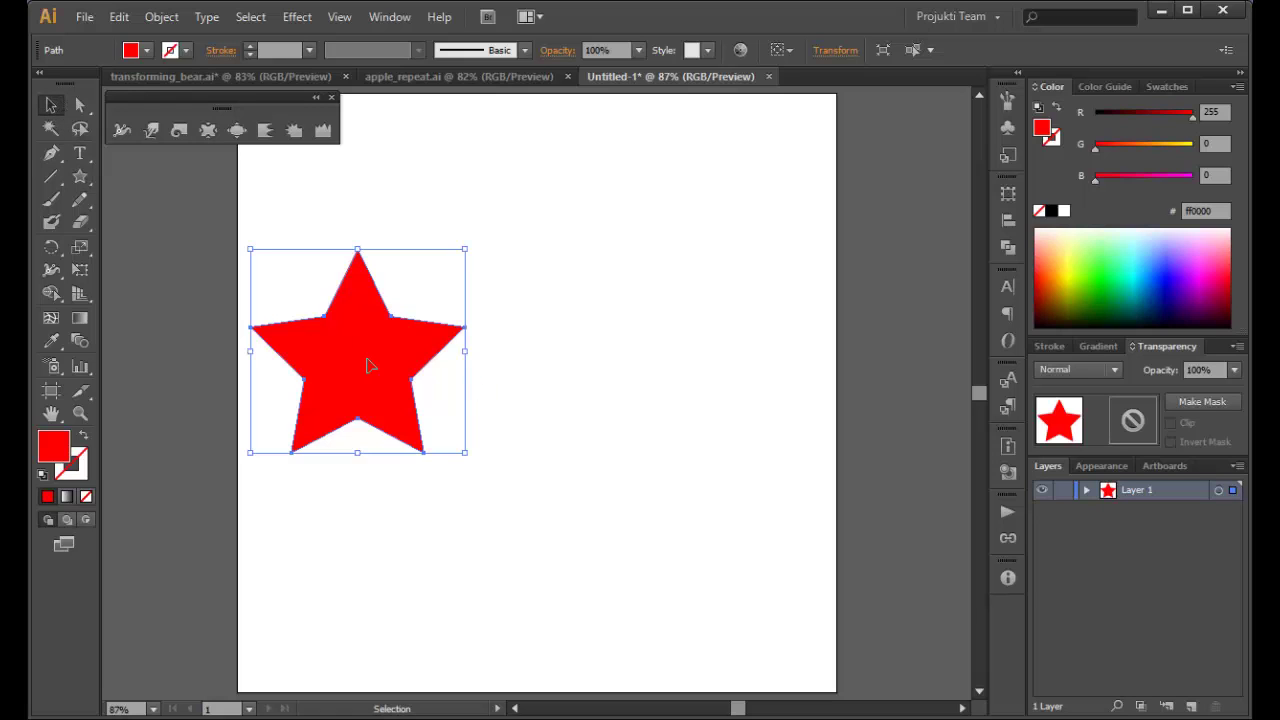
{"action": "left_click_drag", "start_coordinate": [368, 362], "coordinate": [585, 358]}
{"action": "left_click", "coordinate": [679, 355]}
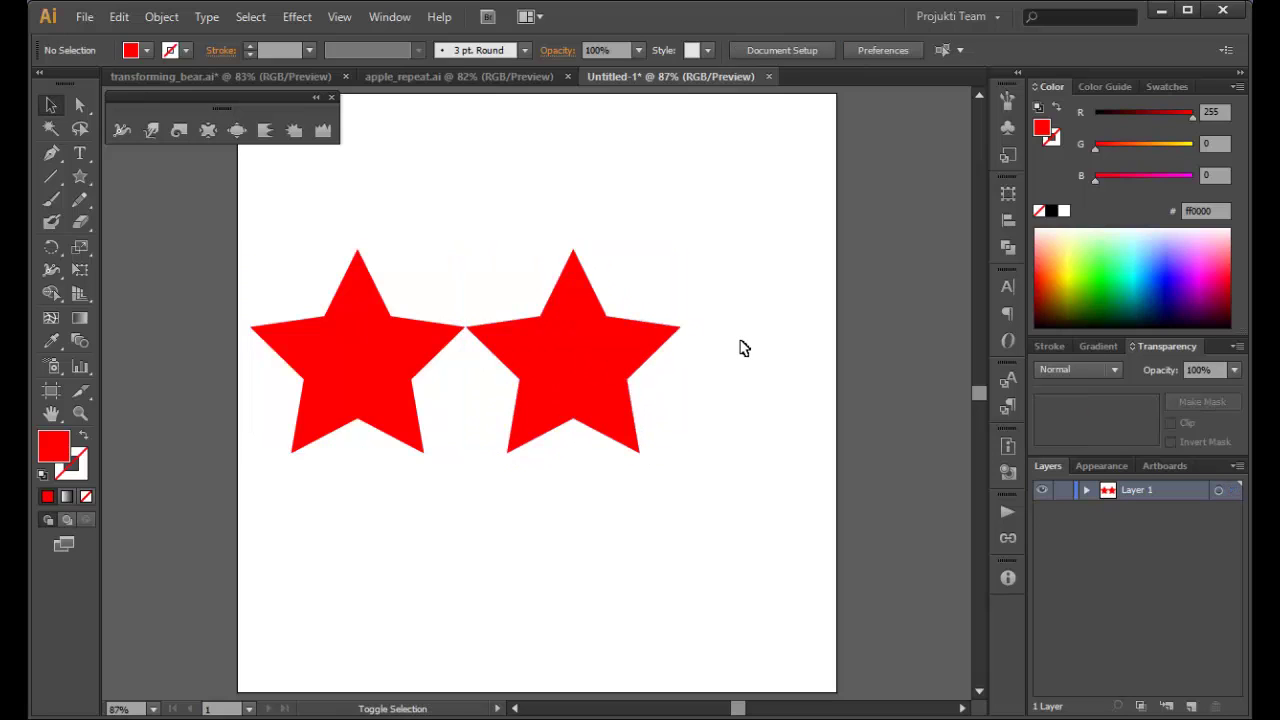
{"action": "left_click", "coordinate": [595, 362]}
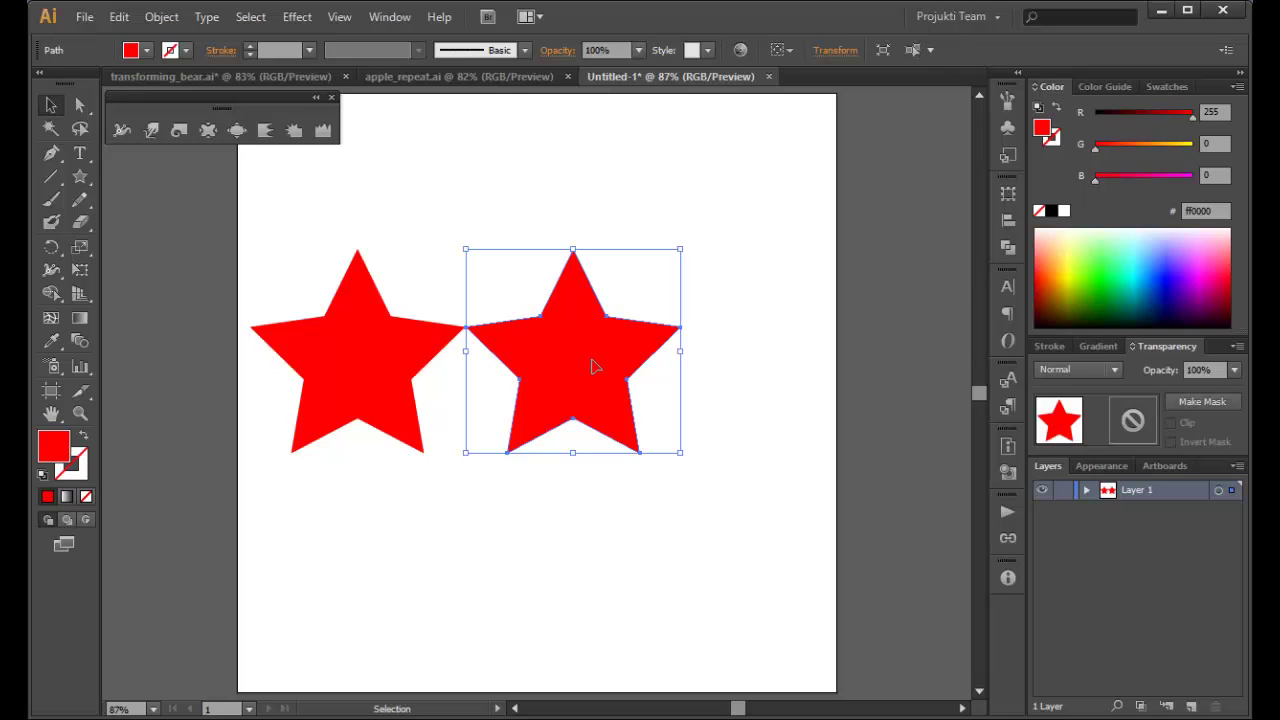
{"action": "key", "text": "ctrl+z"}
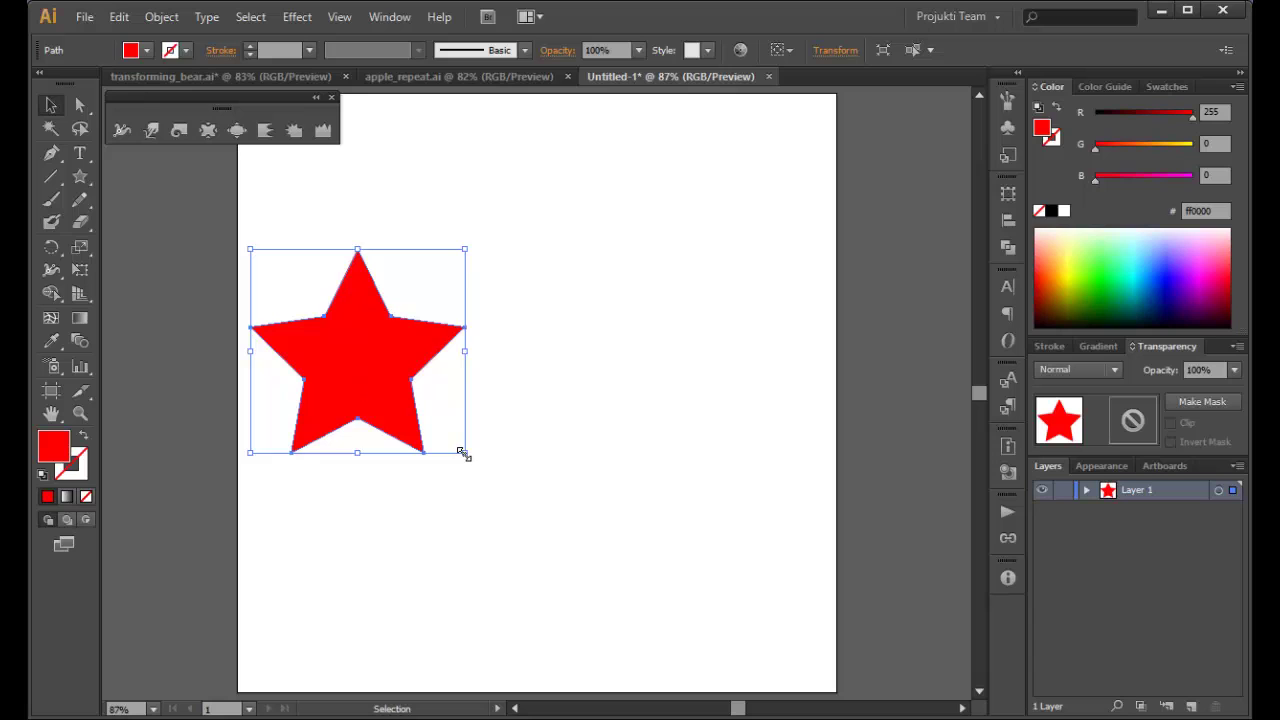
Step: Scale the red star down proportionally about its center and duplicate it twice to the right, forming a row of three
{"action": "left_click_drag", "start_coordinate": [463, 453], "coordinate": [426, 445]}
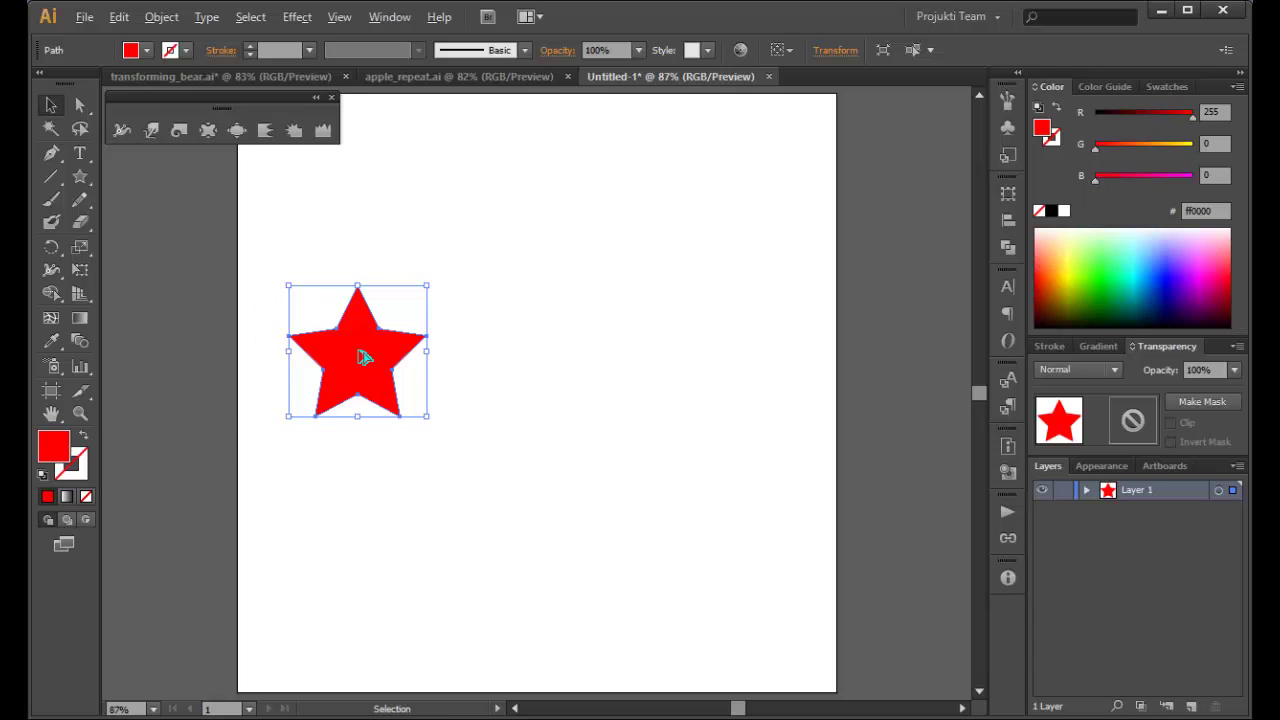
{"action": "left_click_drag", "start_coordinate": [362, 357], "coordinate": [505, 355]}
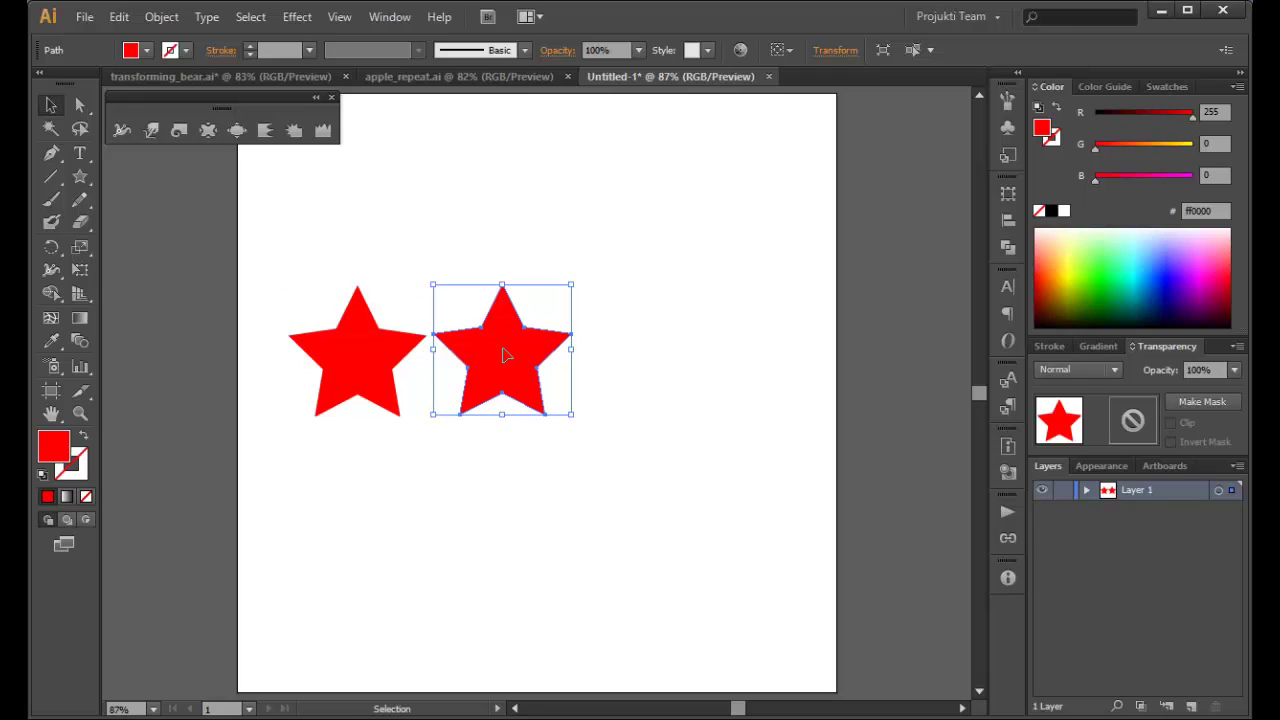
{"action": "key", "text": "ctrl+d"}
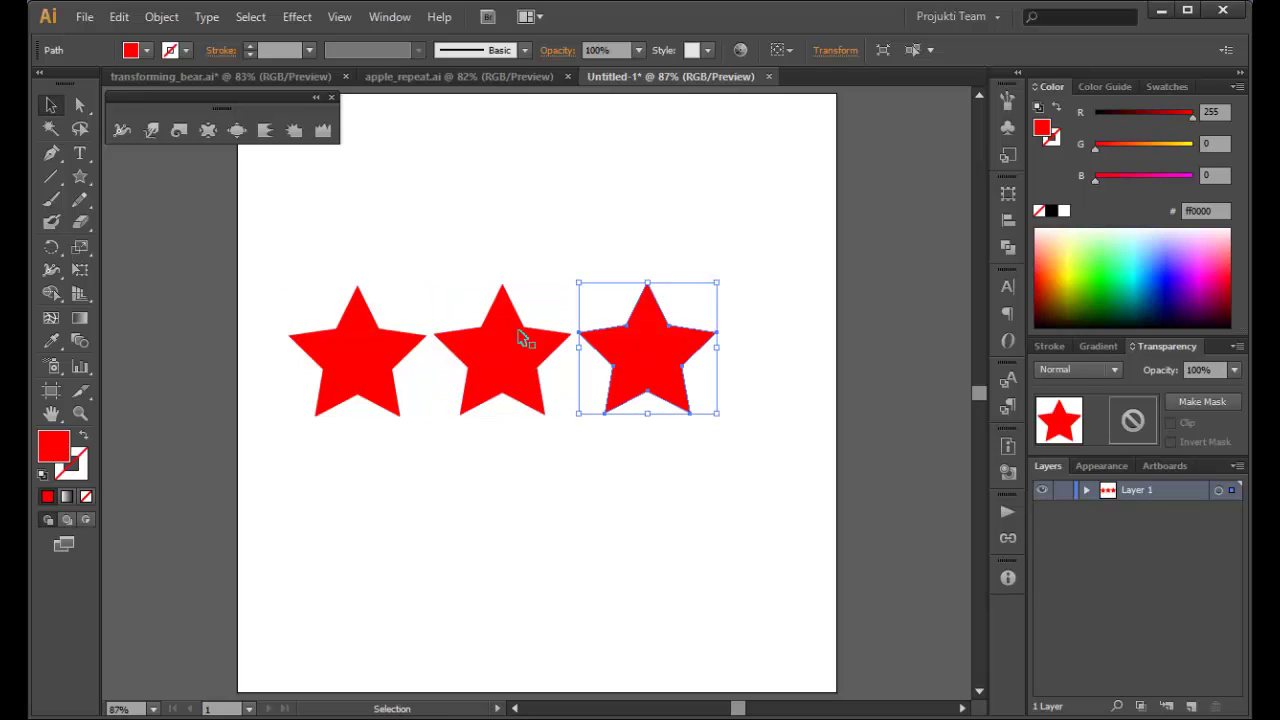
{"action": "left_click", "coordinate": [640, 513]}
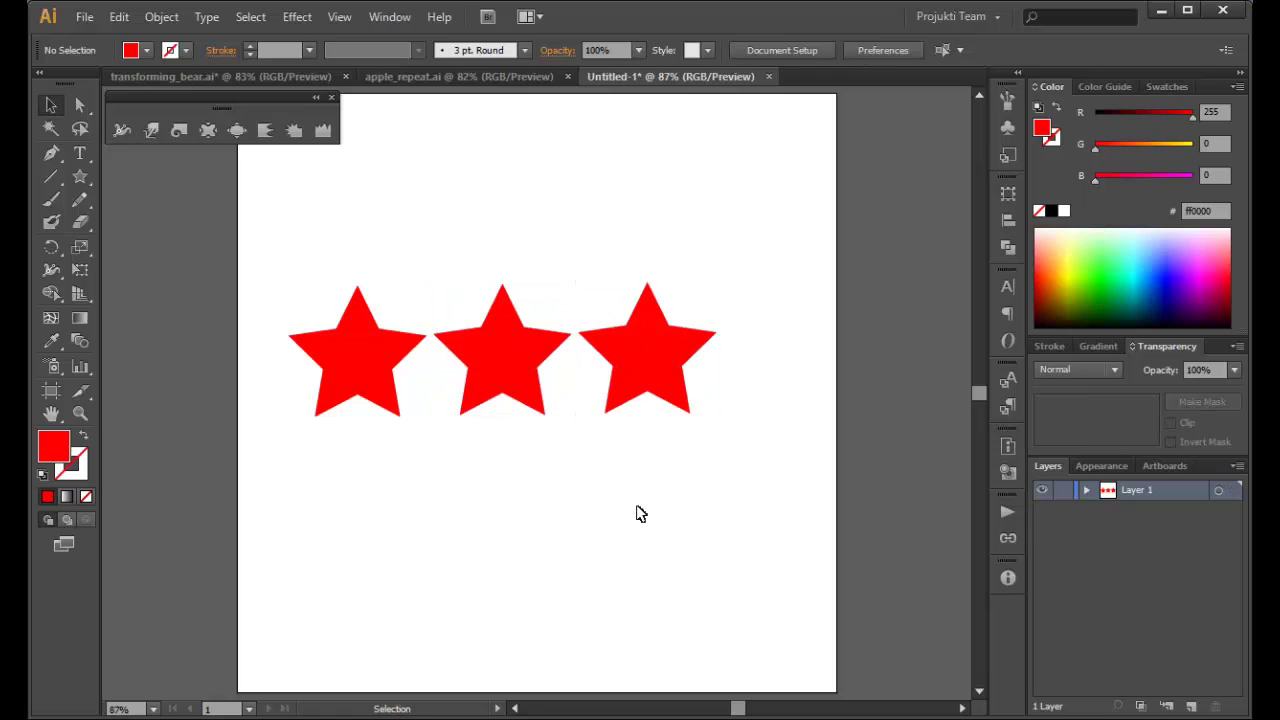
Step: Recolor the middle star with a medium green swatch and the rightmost star with a purple swatch, then deselect
{"action": "key", "text": "ctrl+equal"}
{"action": "key", "text": "ctrl+equal"}
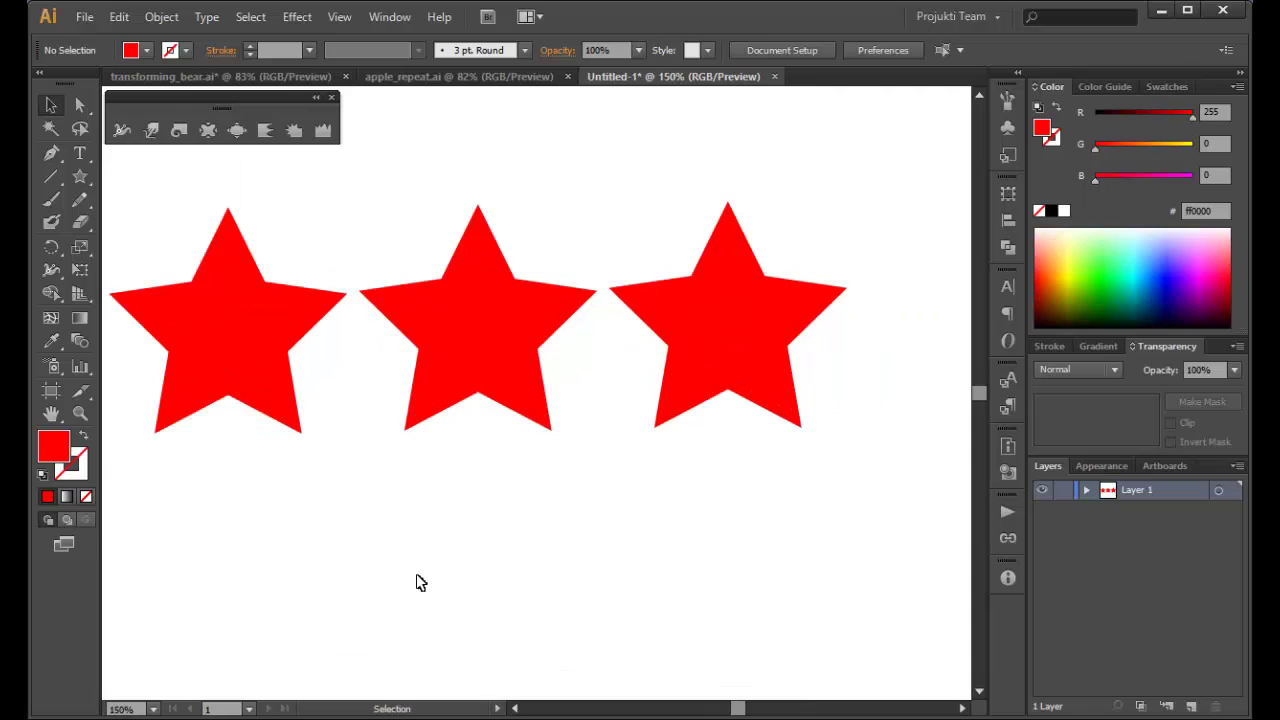
{"action": "left_click_drag", "start_coordinate": [402, 581], "coordinate": [463, 580]}
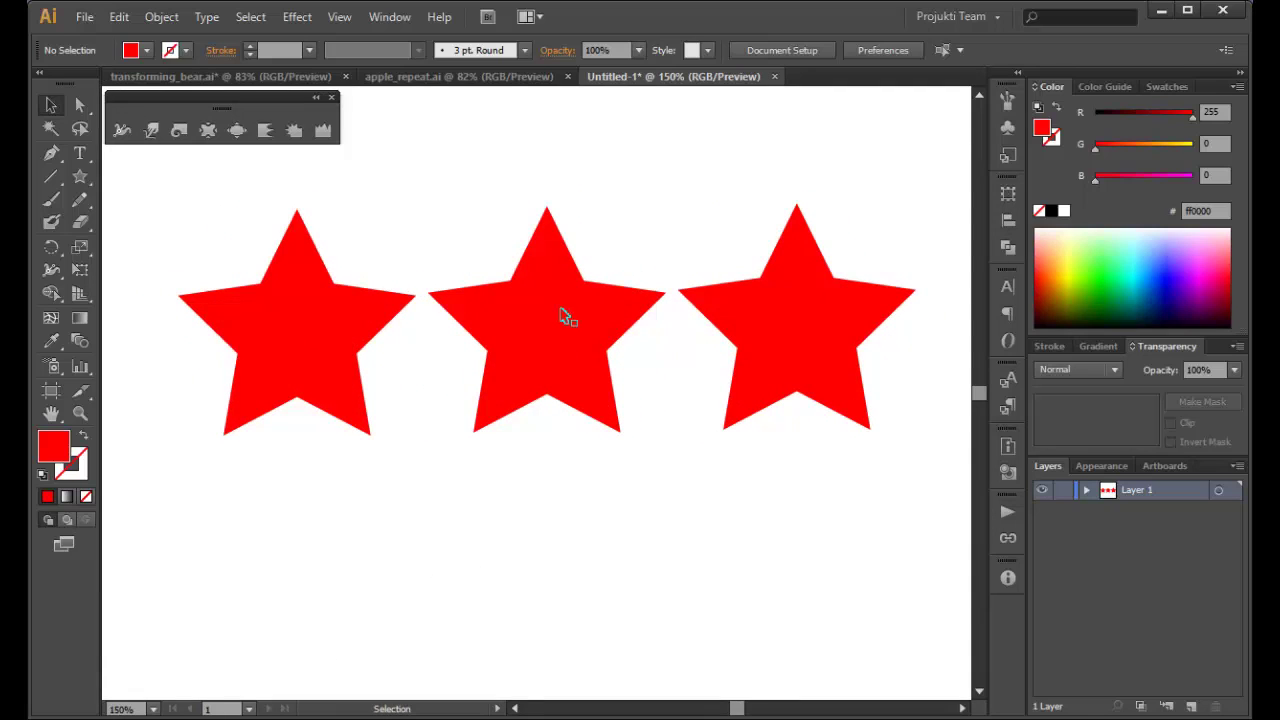
{"action": "left_click", "coordinate": [560, 327]}
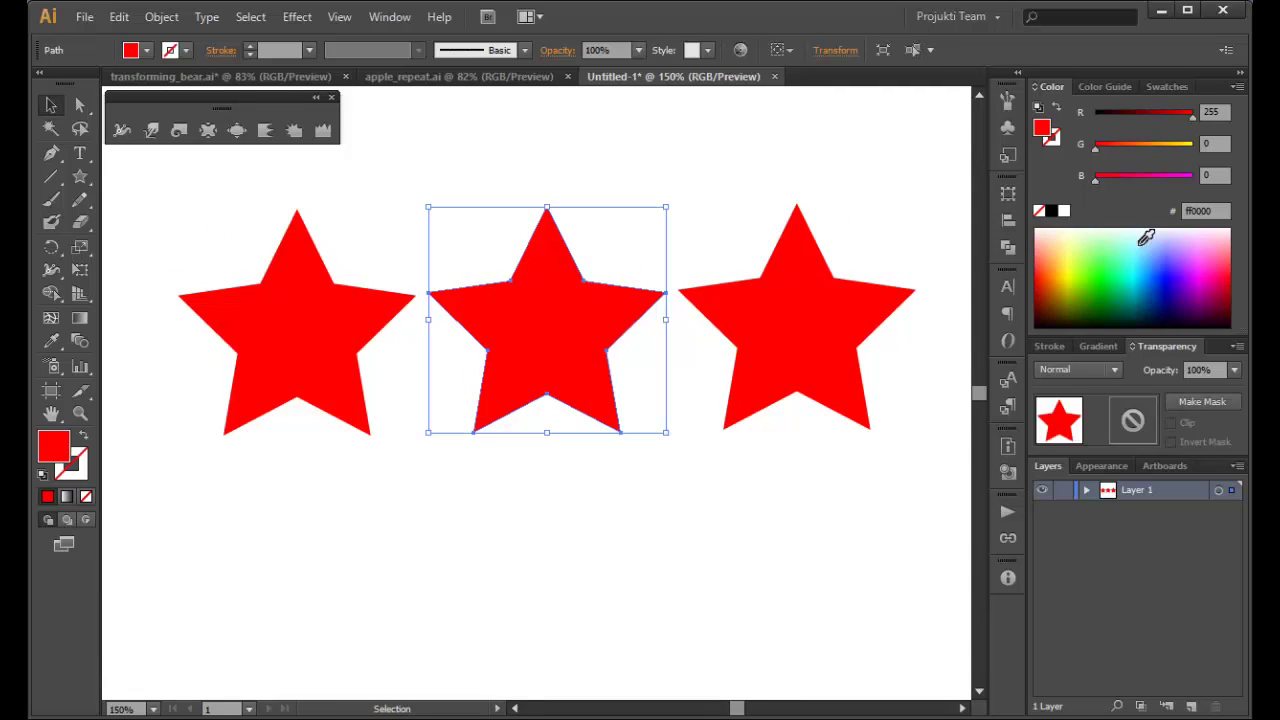
{"action": "left_click", "coordinate": [1175, 88]}
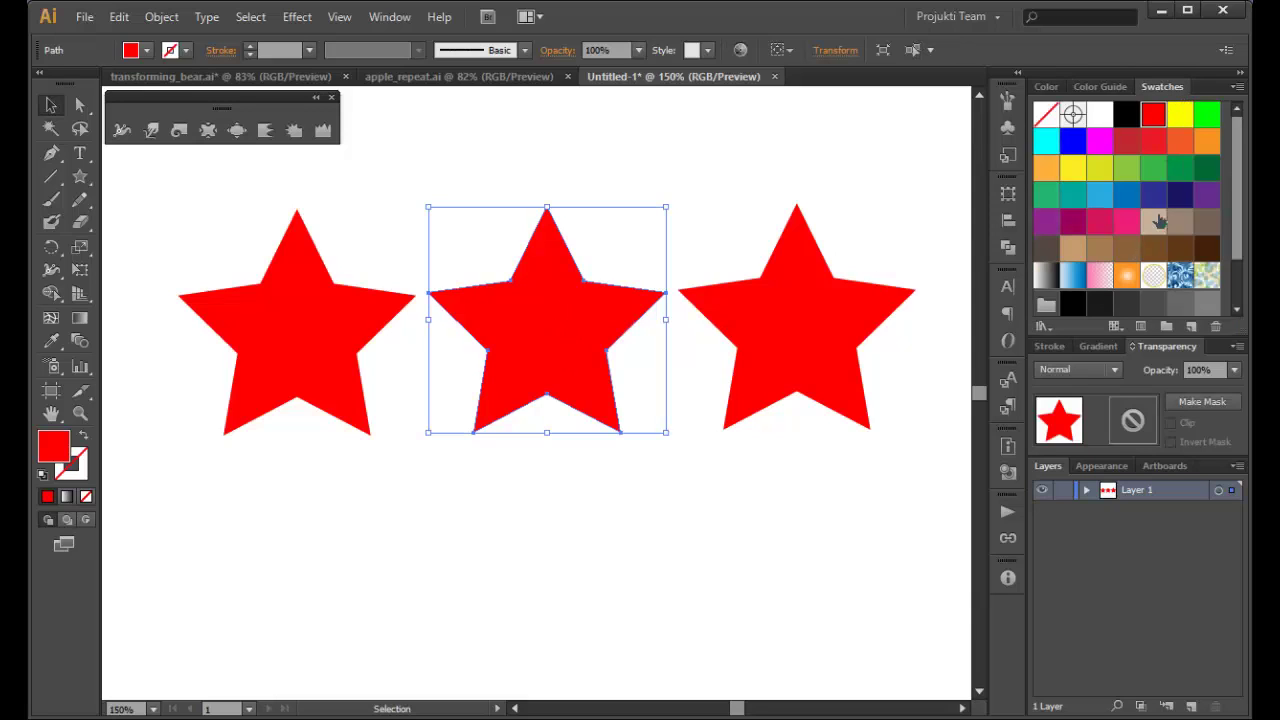
{"action": "left_click", "coordinate": [1153, 168]}
{"action": "left_click", "coordinate": [795, 334]}
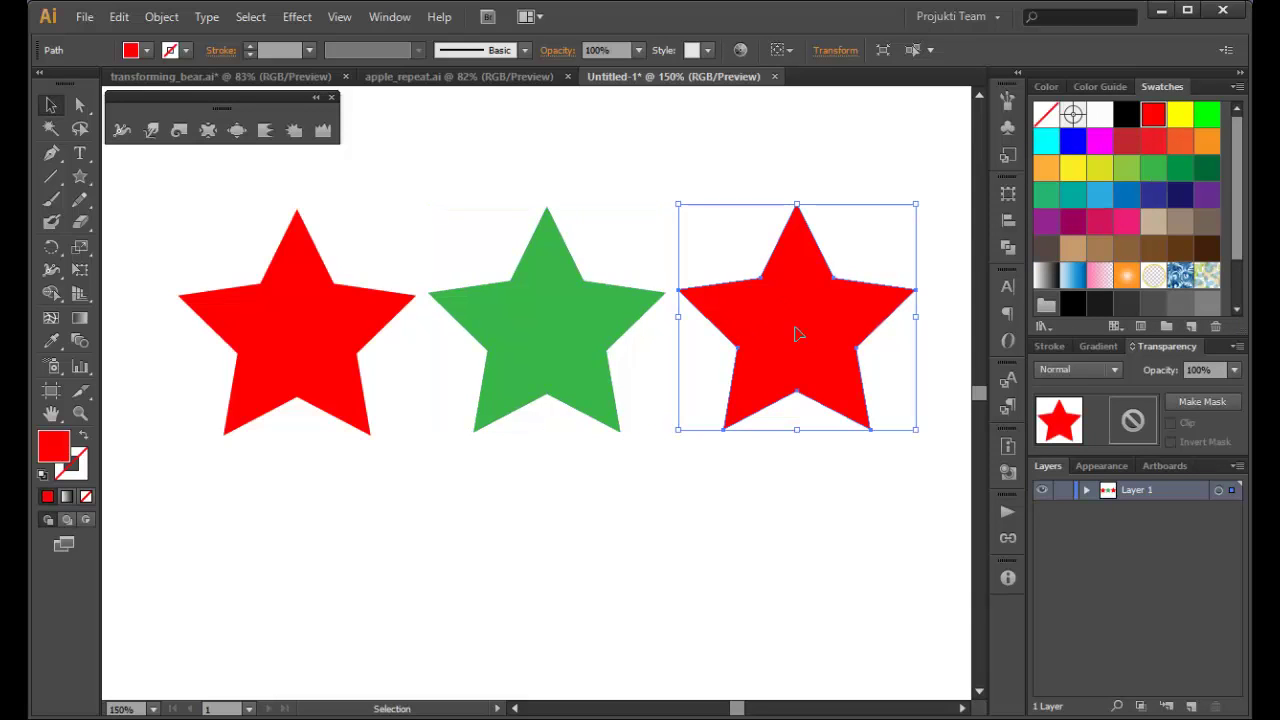
{"action": "left_click", "coordinate": [1207, 196]}
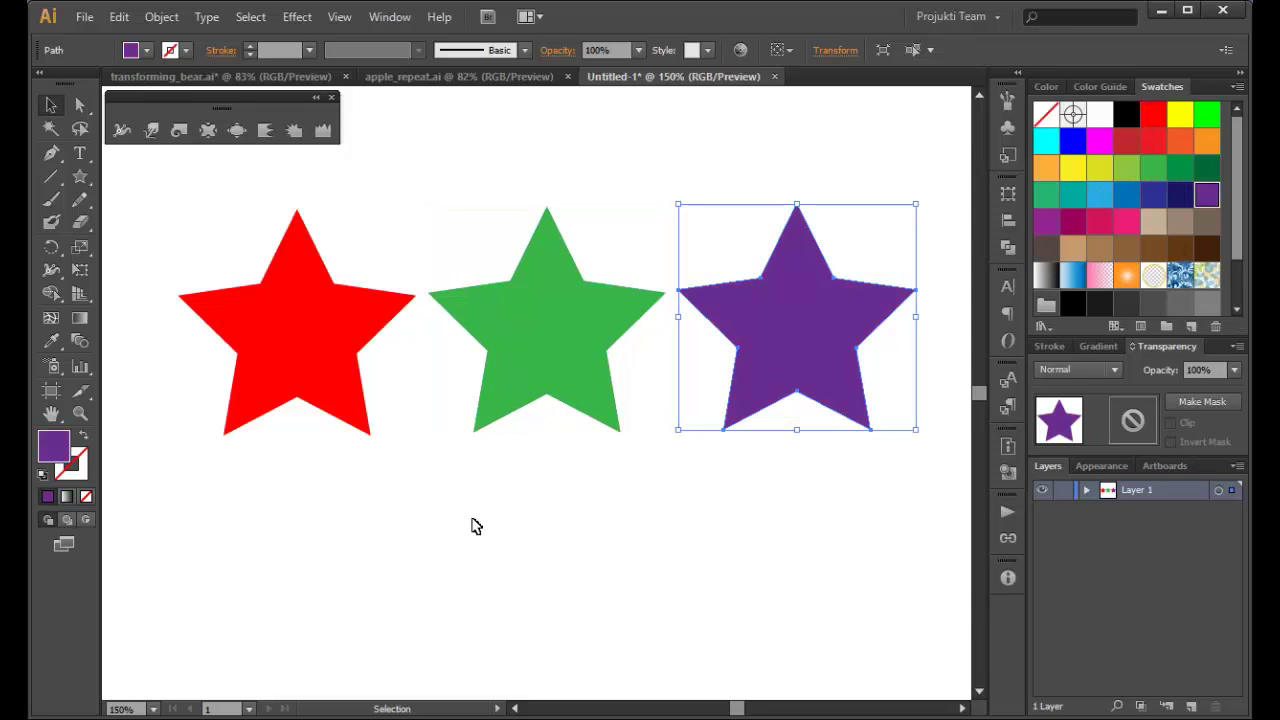
{"action": "left_click", "coordinate": [256, 508]}
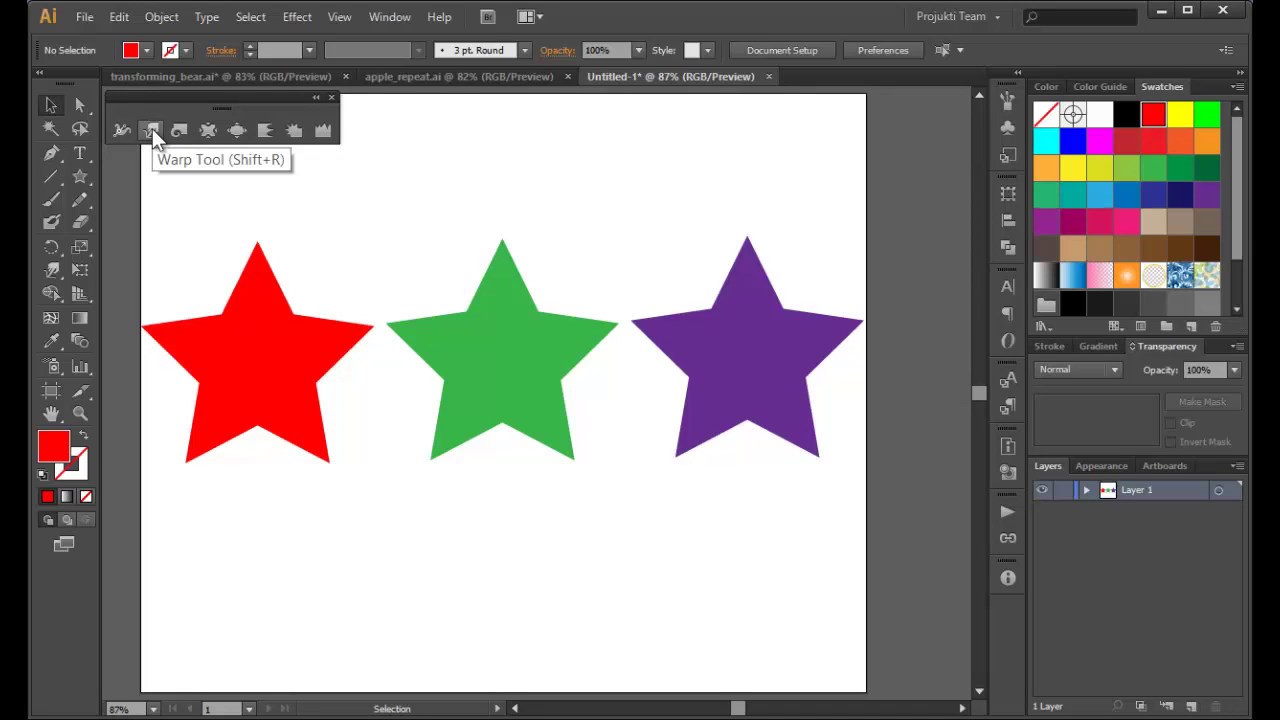
Step: Push the inner corners of the red star toward its center with the Warp tool, curving its arms like petals
{"action": "left_click", "coordinate": [234, 348]}
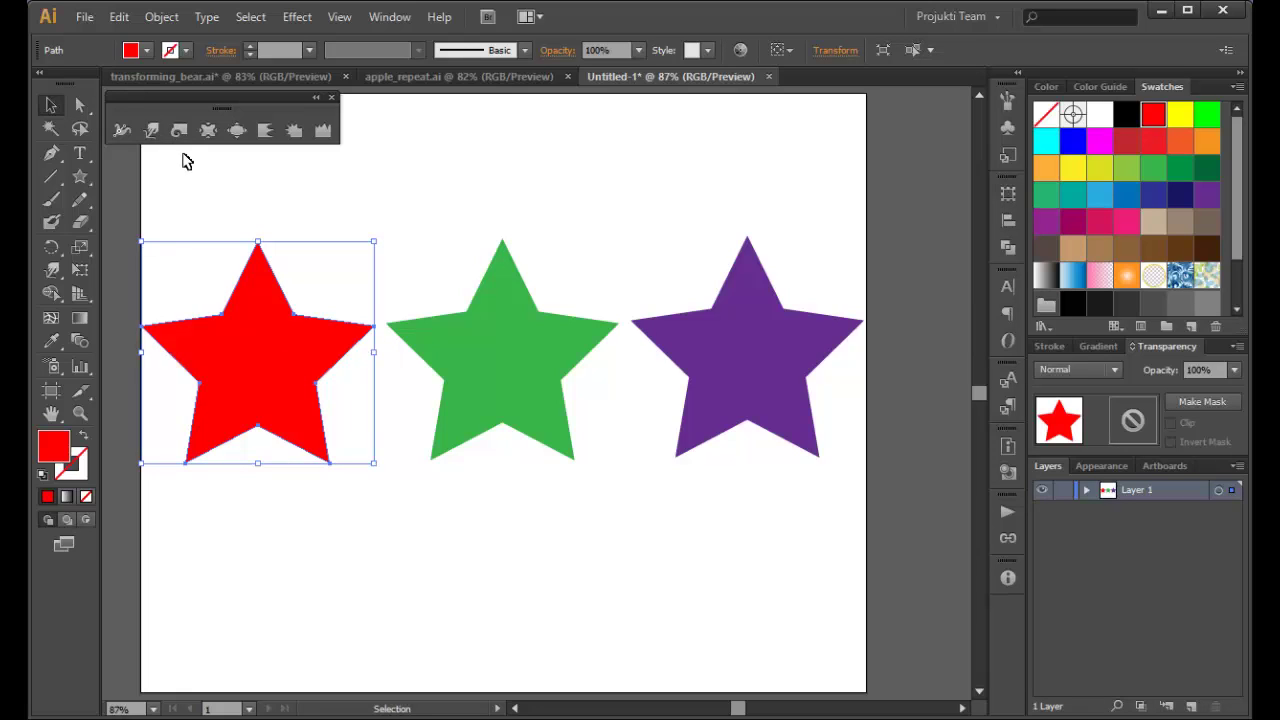
{"action": "left_click", "coordinate": [151, 130]}
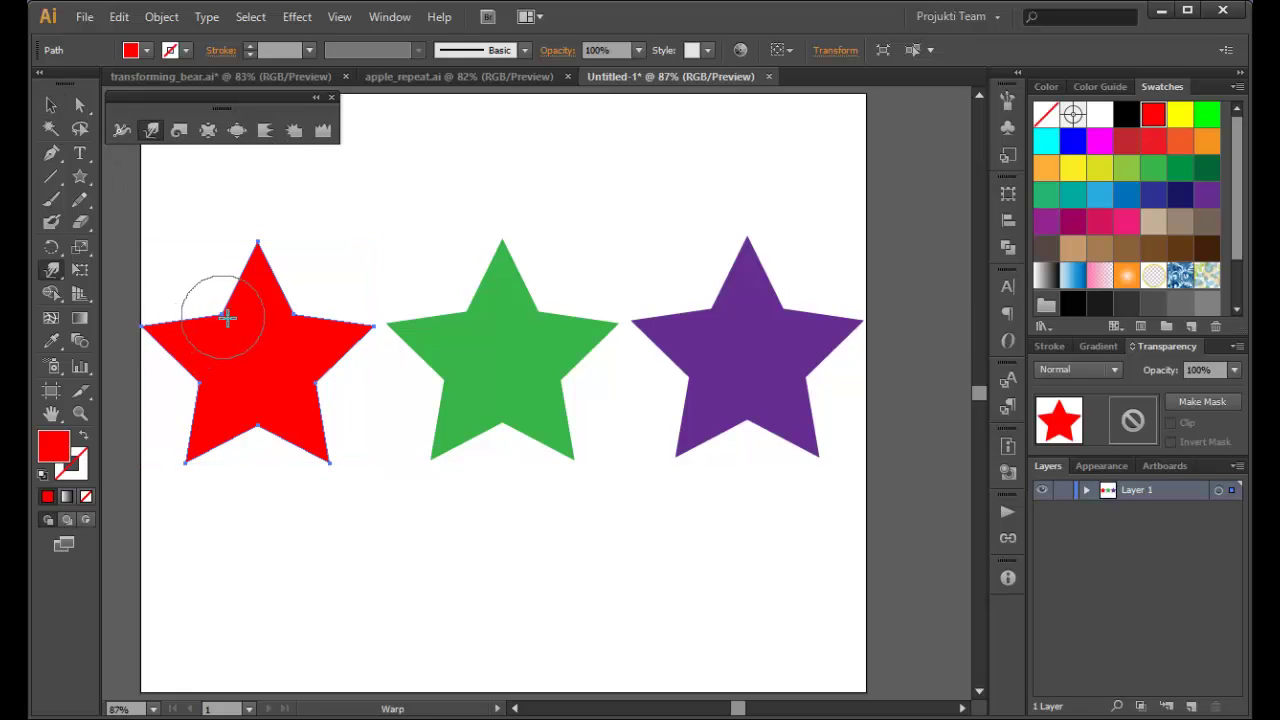
{"action": "mouse_move", "coordinate": [228, 318]}
{"action": "left_mouse_down"}
{"action": "mouse_move", "coordinate": [263, 366]}
{"action": "mouse_move", "coordinate": [297, 320]}
{"action": "mouse_move", "coordinate": [277, 317]}
{"action": "left_mouse_up"}
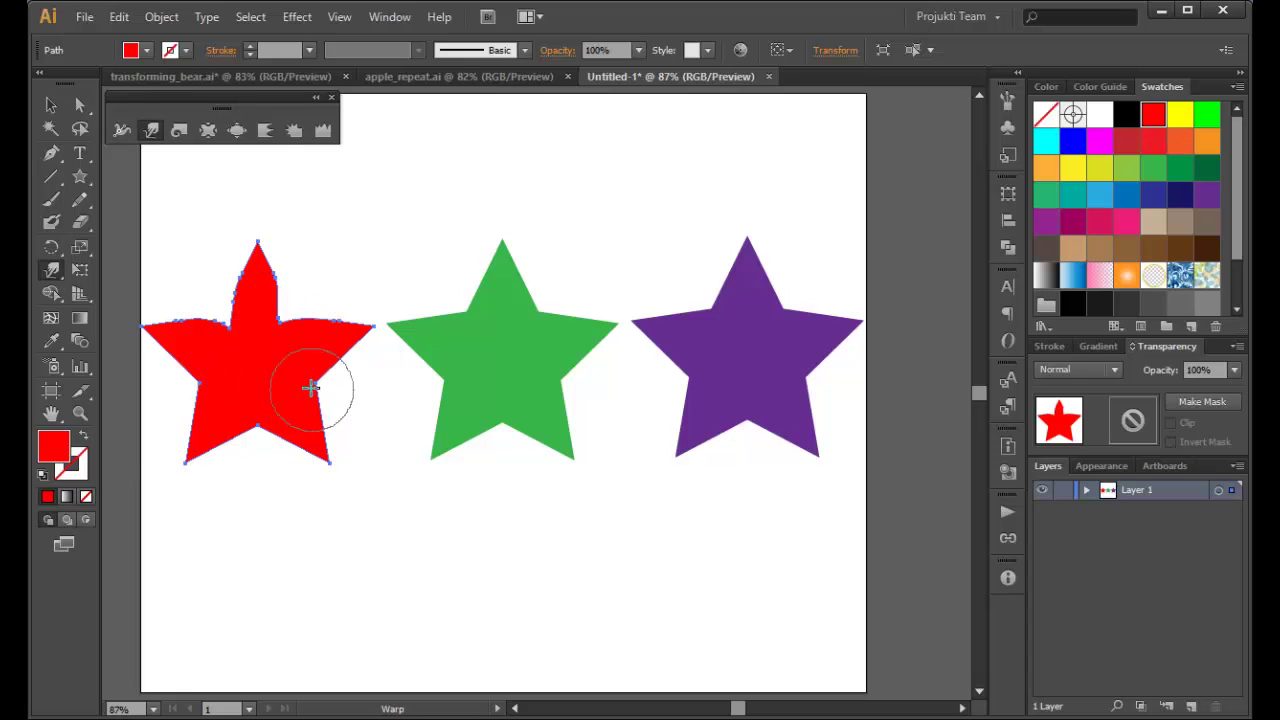
{"action": "left_click_drag", "start_coordinate": [312, 388], "coordinate": [309, 377]}
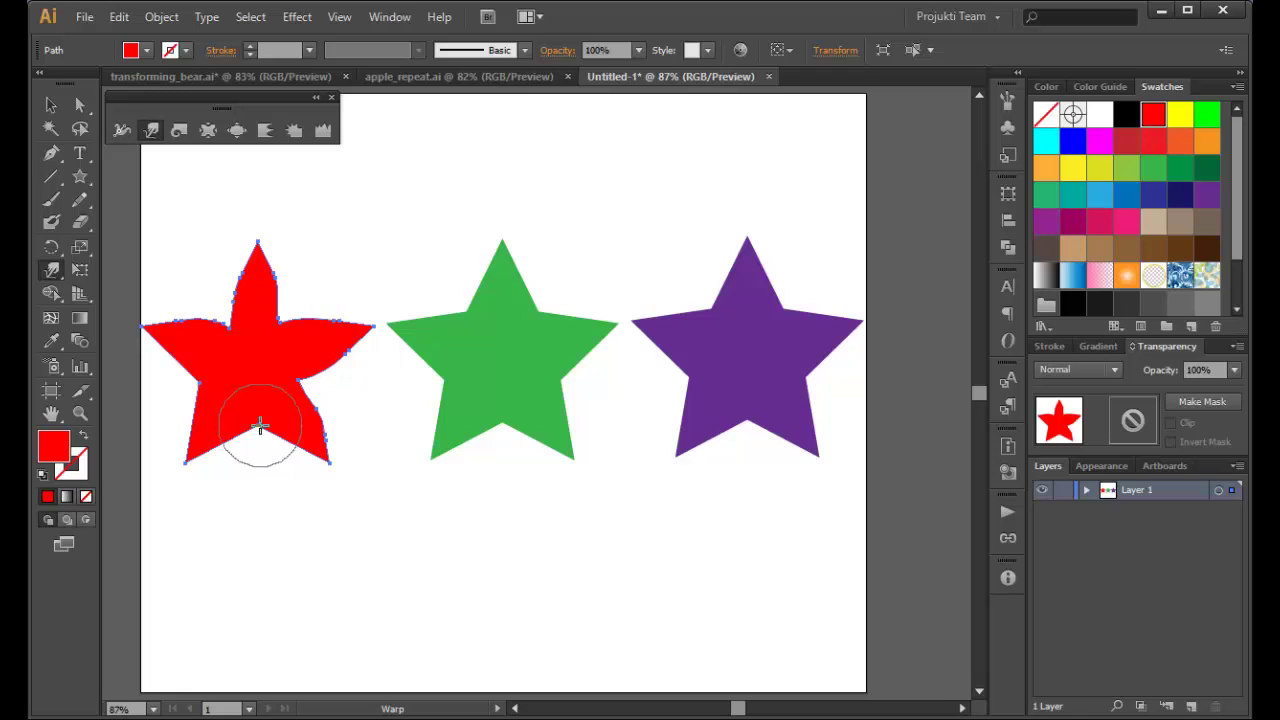
{"action": "left_click_drag", "start_coordinate": [260, 427], "coordinate": [254, 380]}
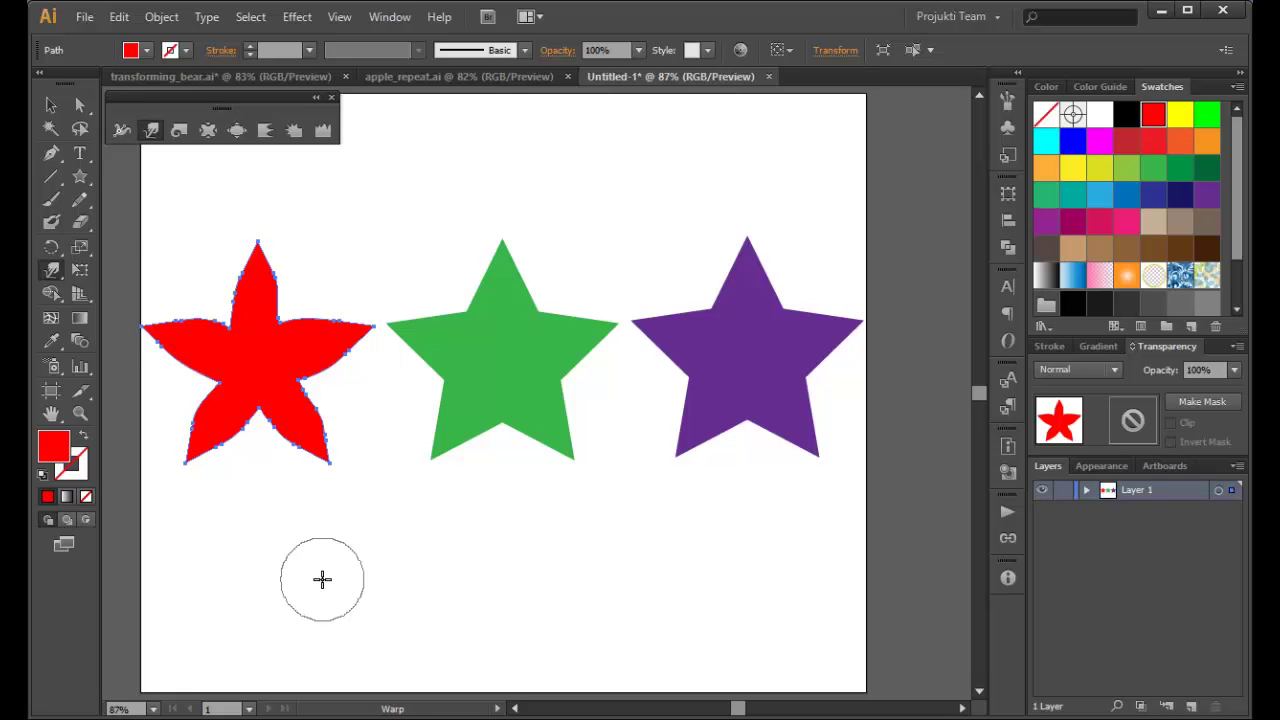
Step: Undo all the warp strokes on the red star
{"action": "key", "text": "ctrl+z"}
{"action": "key", "text": "ctrl+z"}
{"action": "key", "text": "ctrl+z"}
{"action": "key", "text": "ctrl+z"}
{"action": "key", "text": "ctrl+z"}
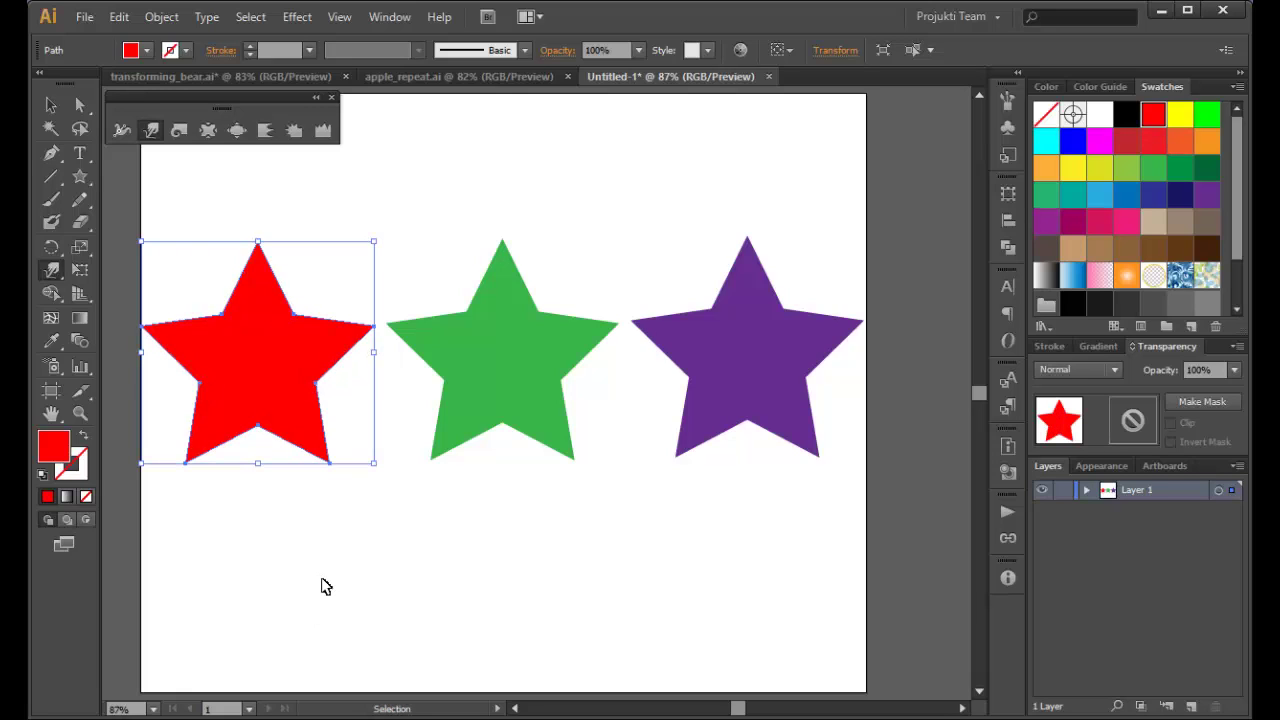
Step: Twirl spirals into the red star's two upper inner corners and its bottom inner corner
{"action": "left_click", "coordinate": [179, 131]}
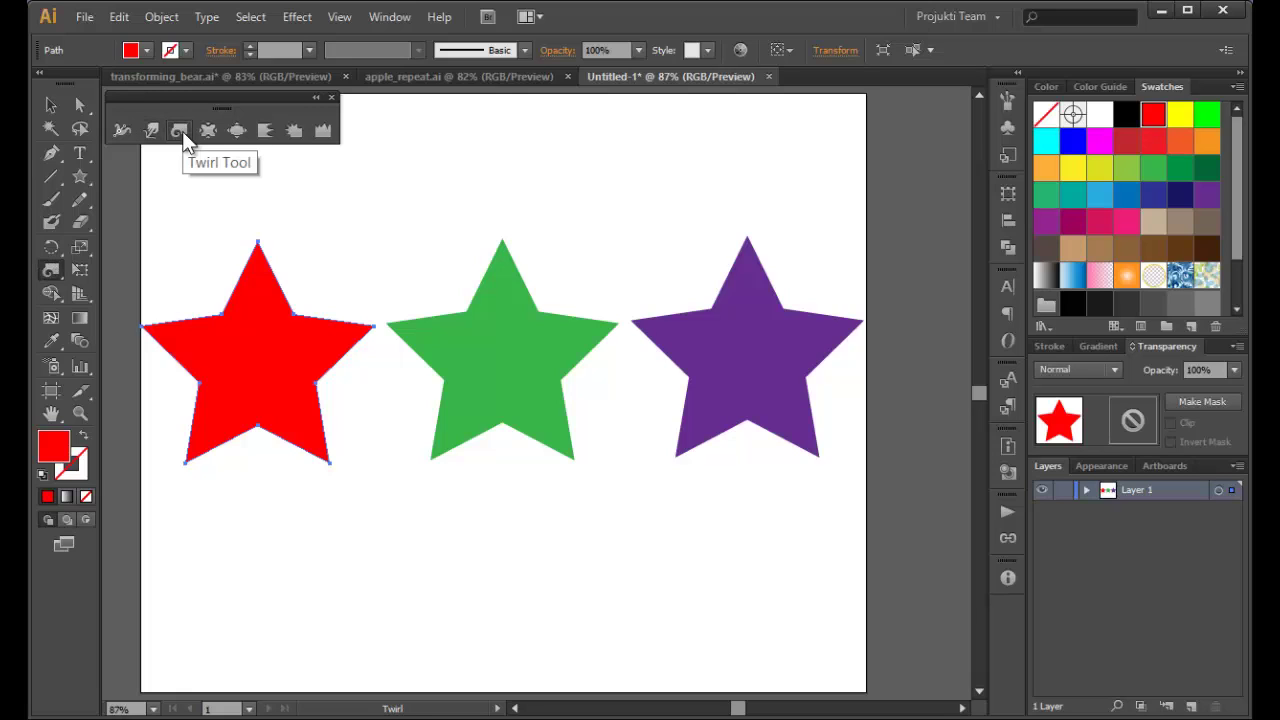
{"action": "left_click", "coordinate": [220, 314]}
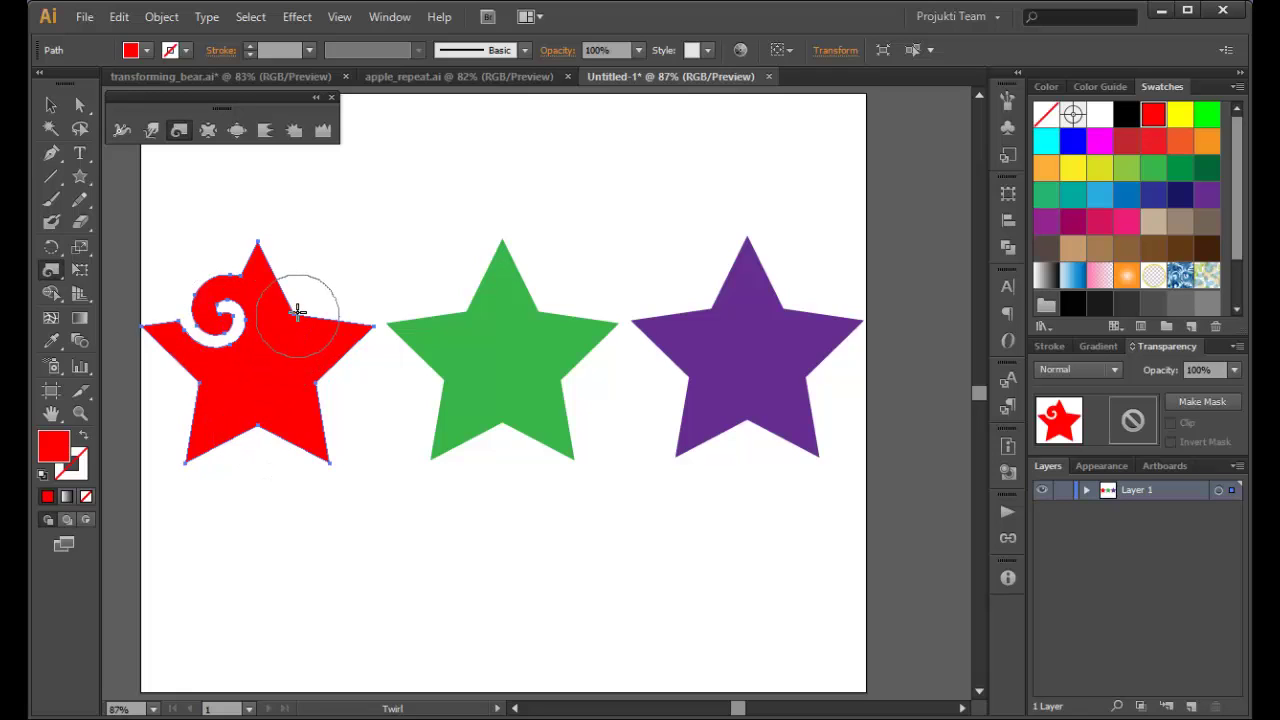
{"action": "left_click_drag", "start_coordinate": [295, 311], "coordinate": [292, 317]}
{"action": "left_click_drag", "start_coordinate": [263, 423], "coordinate": [262, 432]}
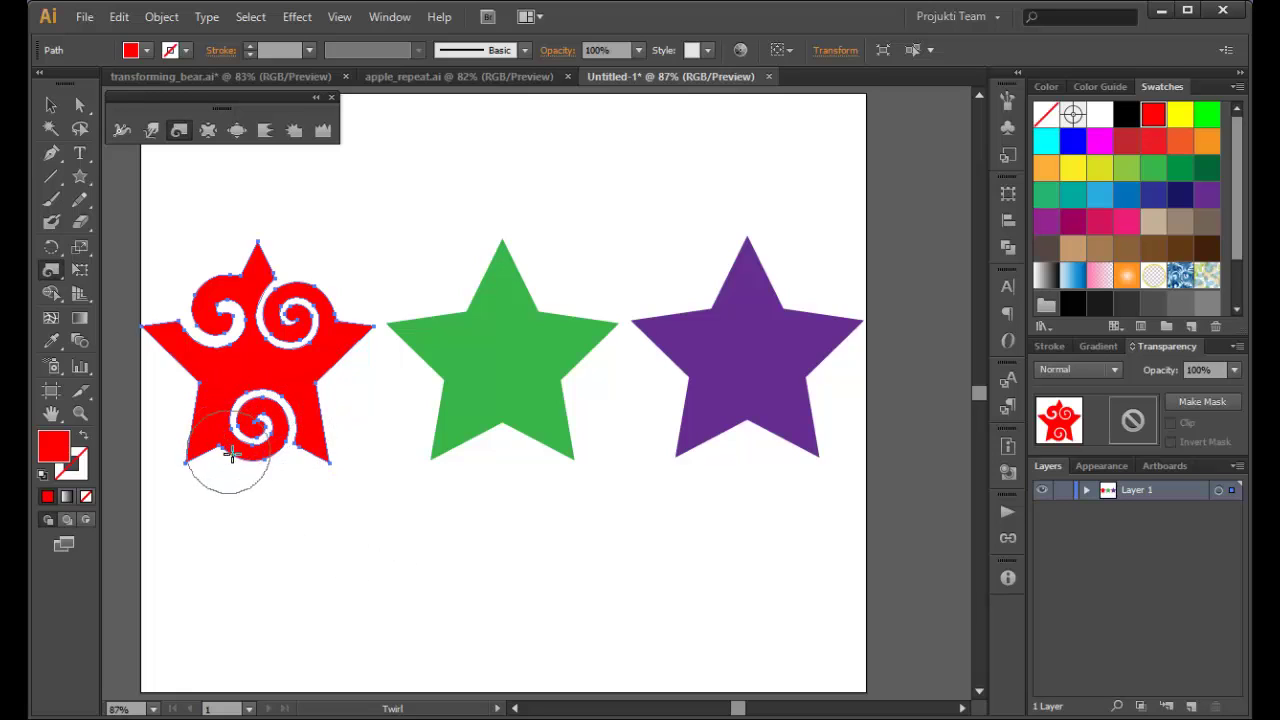
{"action": "mouse_move", "coordinate": [260, 450]}
{"action": "left_mouse_down"}
{"action": "mouse_move", "coordinate": [275, 407]}
{"action": "mouse_move", "coordinate": [265, 401]}
{"action": "mouse_move", "coordinate": [234, 432]}
{"action": "mouse_move", "coordinate": [268, 449]}
{"action": "mouse_move", "coordinate": [283, 413]}
{"action": "mouse_move", "coordinate": [279, 456]}
{"action": "mouse_move", "coordinate": [229, 451]}
{"action": "left_mouse_up"}
Step: Pucker the green star's inner corners toward its center so the arms form five leaf shapes
{"action": "left_click", "coordinate": [52, 102]}
{"action": "left_click", "coordinate": [514, 366]}
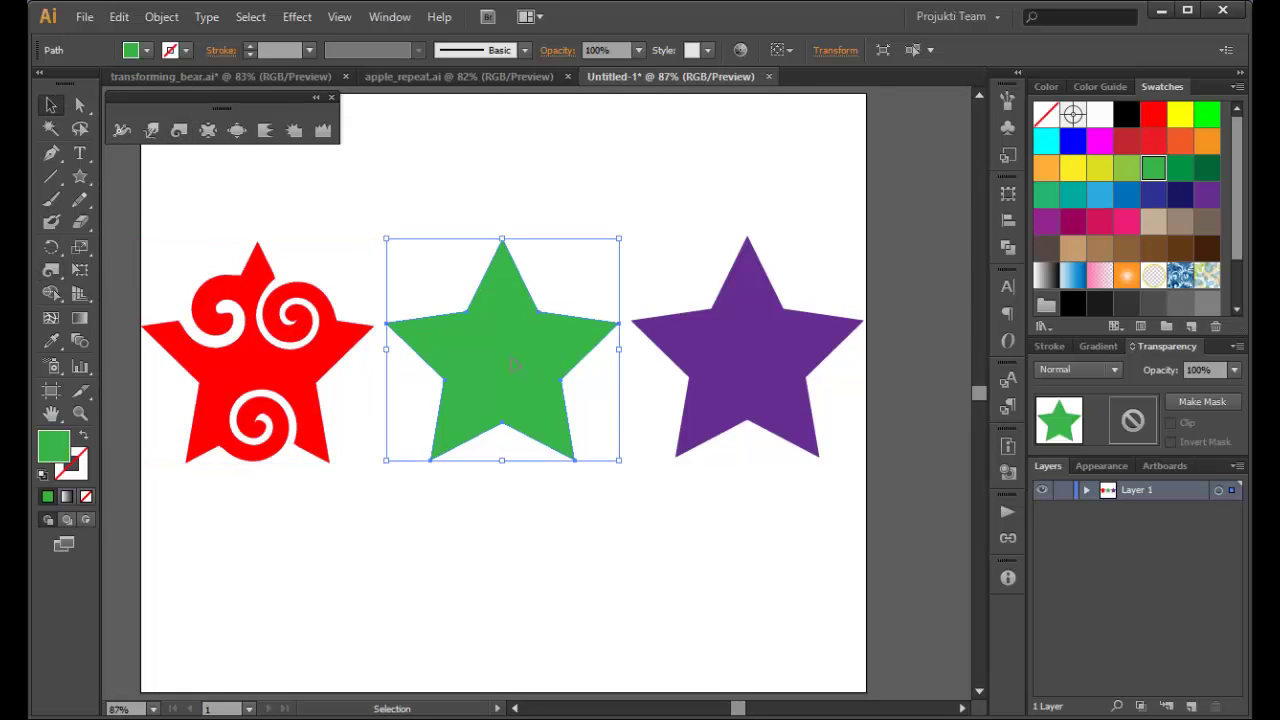
{"action": "left_click", "coordinate": [207, 131]}
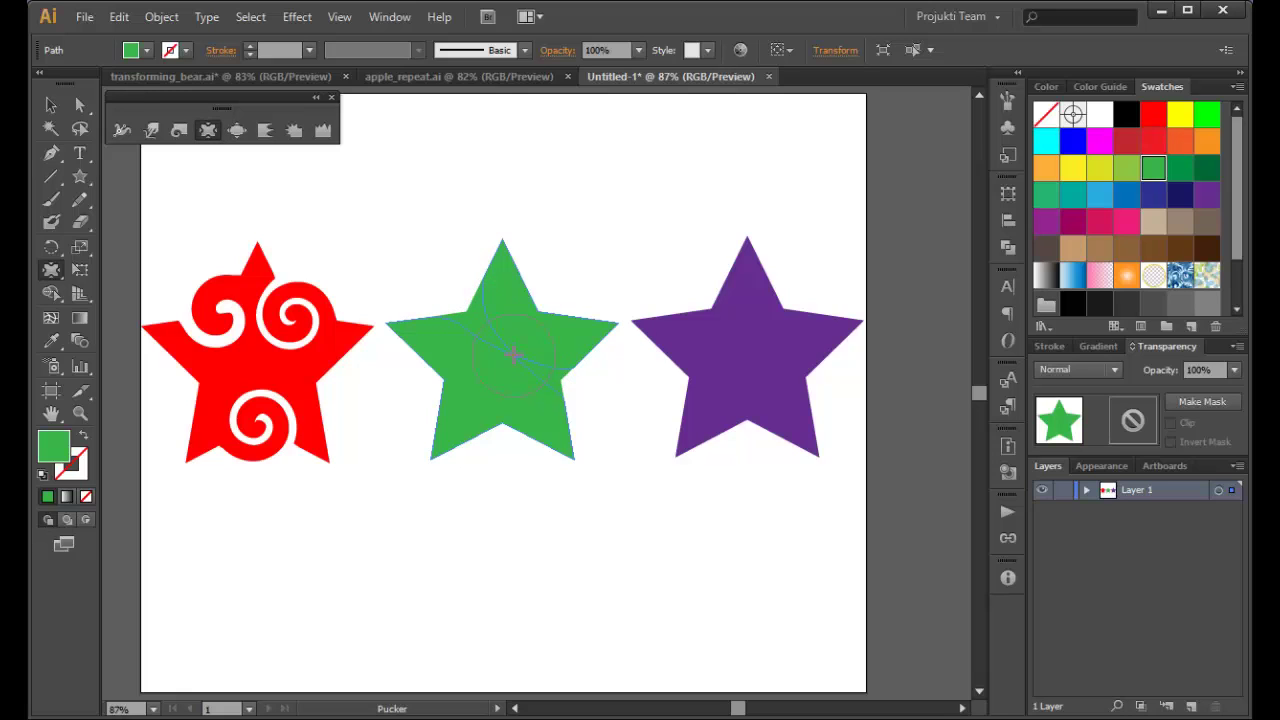
{"action": "left_click", "coordinate": [510, 350]}
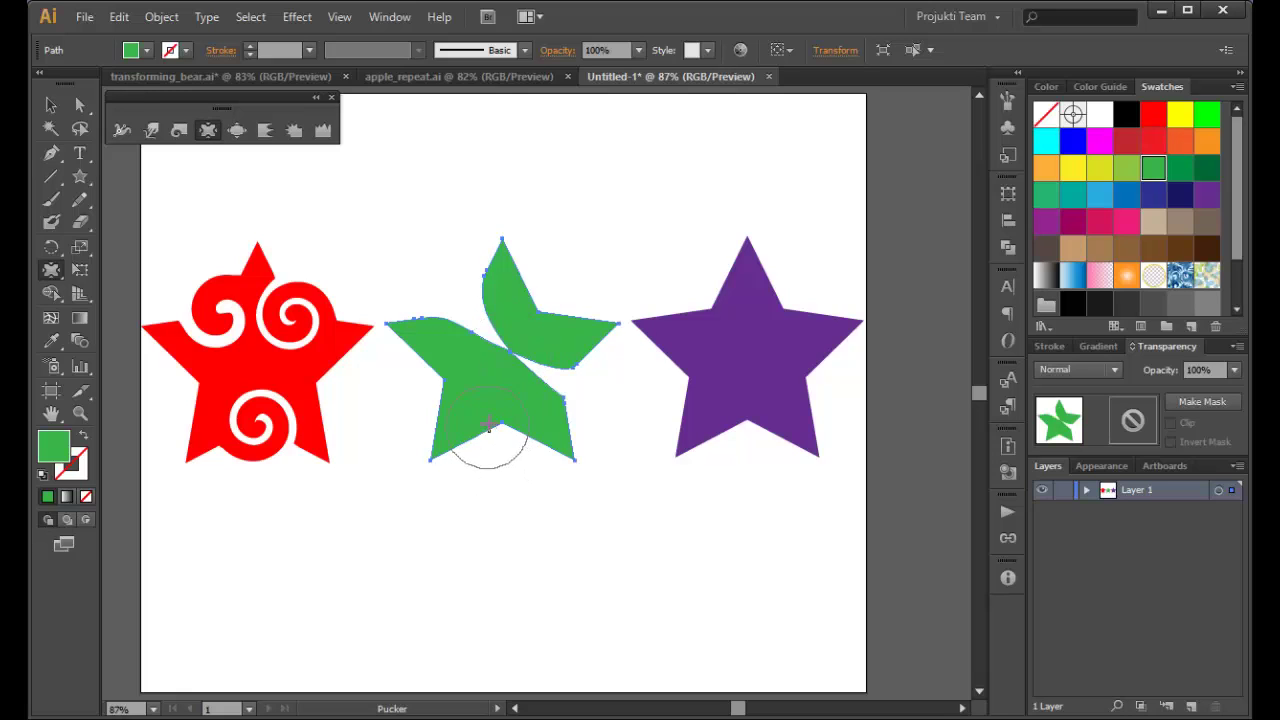
{"action": "mouse_move", "coordinate": [500, 425]}
{"action": "left_mouse_down"}
{"action": "mouse_move", "coordinate": [511, 364]}
{"action": "mouse_move", "coordinate": [464, 379]}
{"action": "mouse_move", "coordinate": [513, 367]}
{"action": "mouse_move", "coordinate": [539, 327]}
{"action": "mouse_move", "coordinate": [512, 368]}
{"action": "left_mouse_up"}
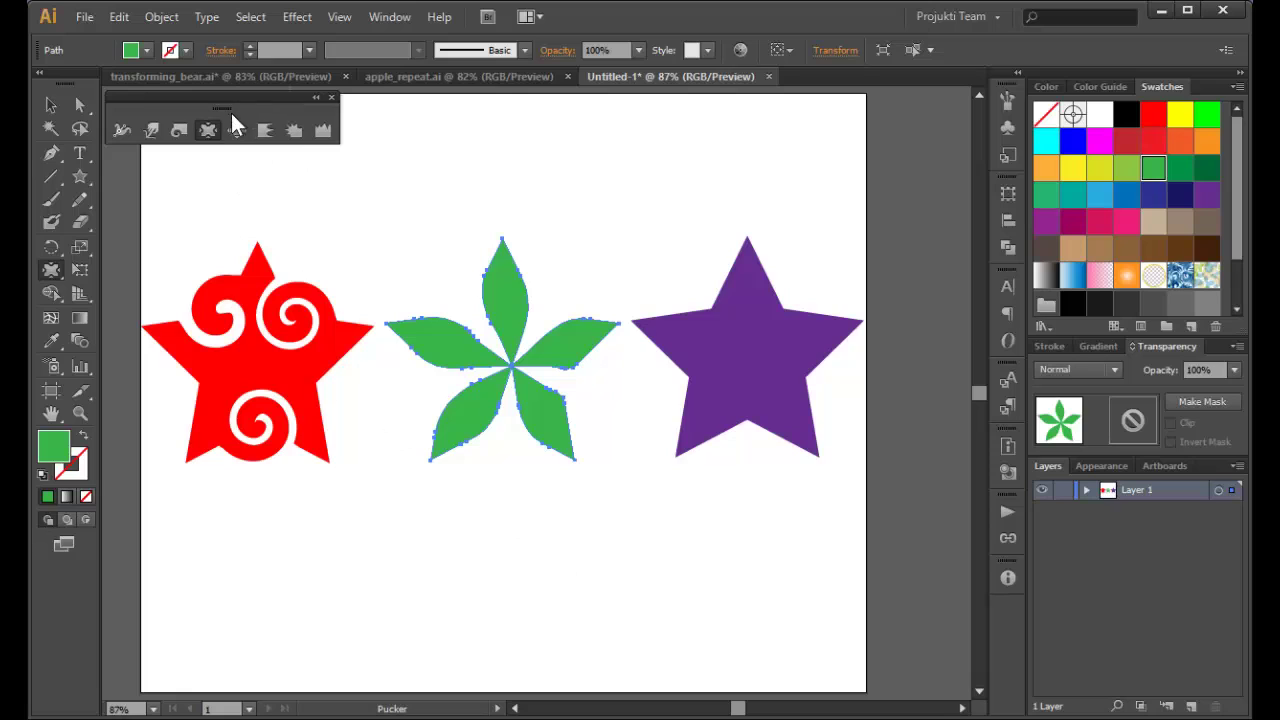
Step: Bloat the purple star with several Bloat tool strokes along its top, sides and bottom, forming rounded lobes
{"action": "left_click", "coordinate": [233, 139]}
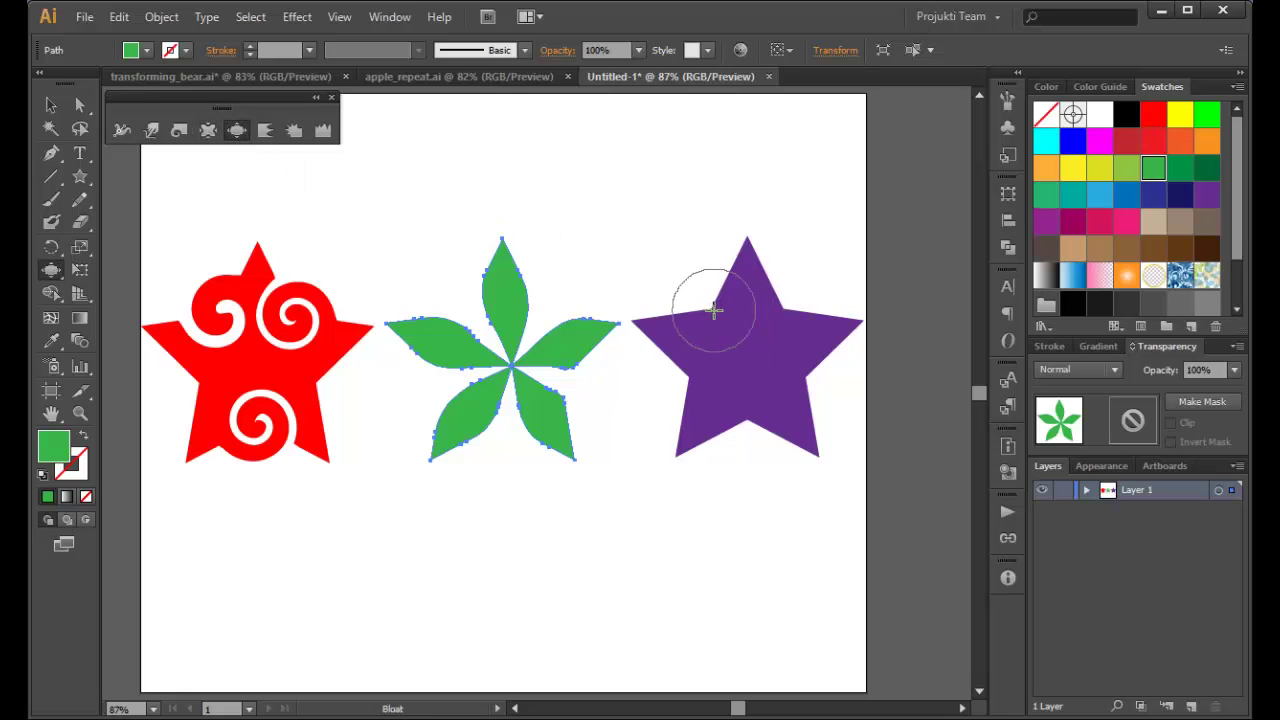
{"action": "left_click", "coordinate": [50, 105]}
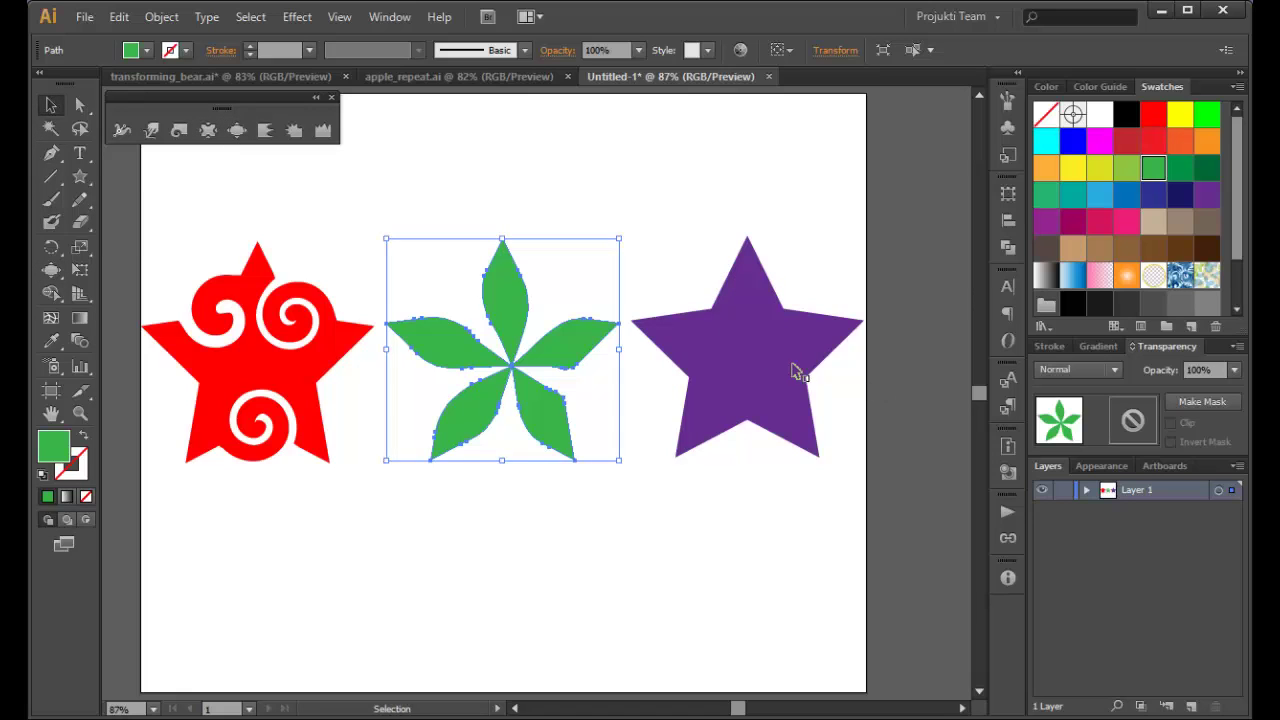
{"action": "left_click", "coordinate": [670, 328]}
{"action": "left_click", "coordinate": [238, 131]}
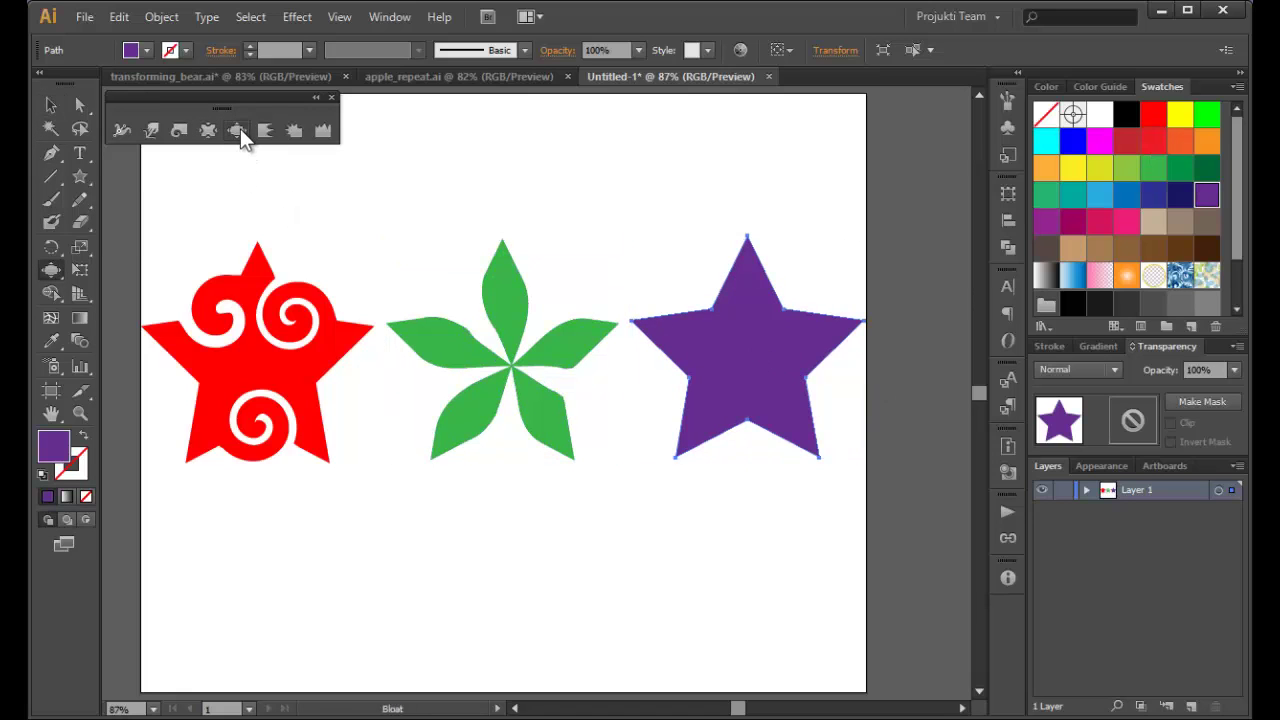
{"action": "left_click", "coordinate": [713, 307]}
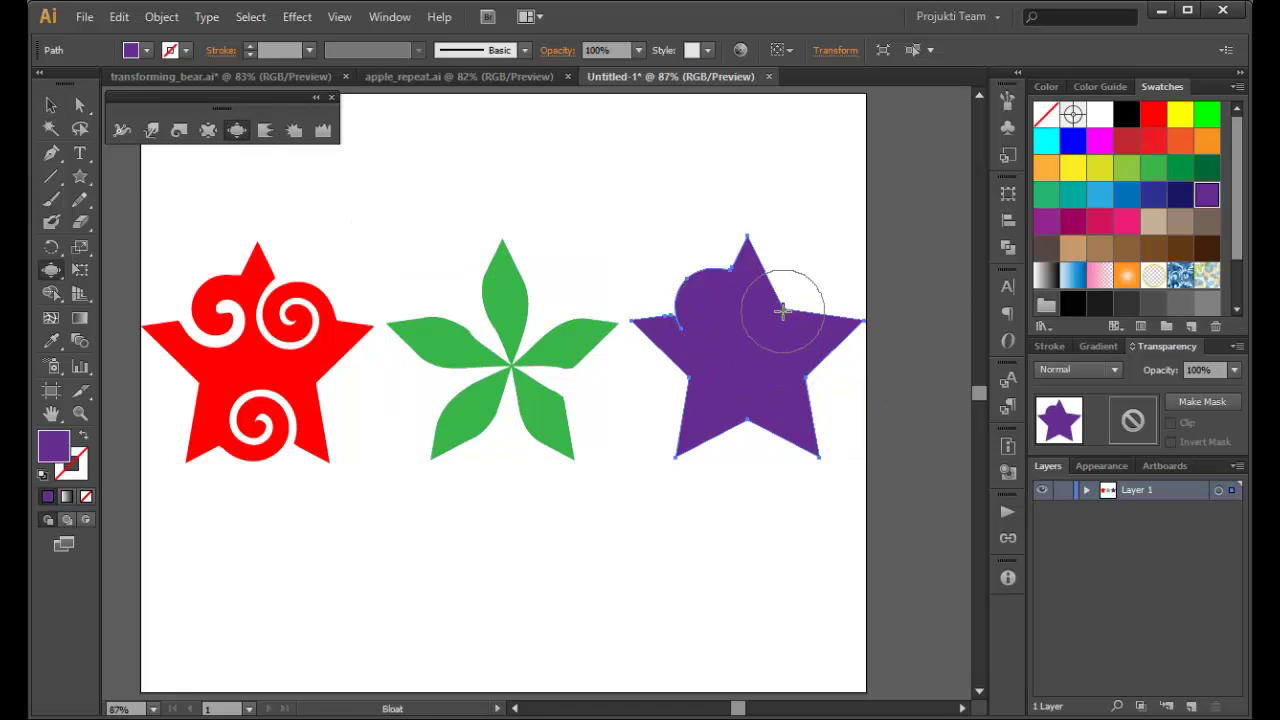
{"action": "left_click_drag", "start_coordinate": [783, 306], "coordinate": [742, 280]}
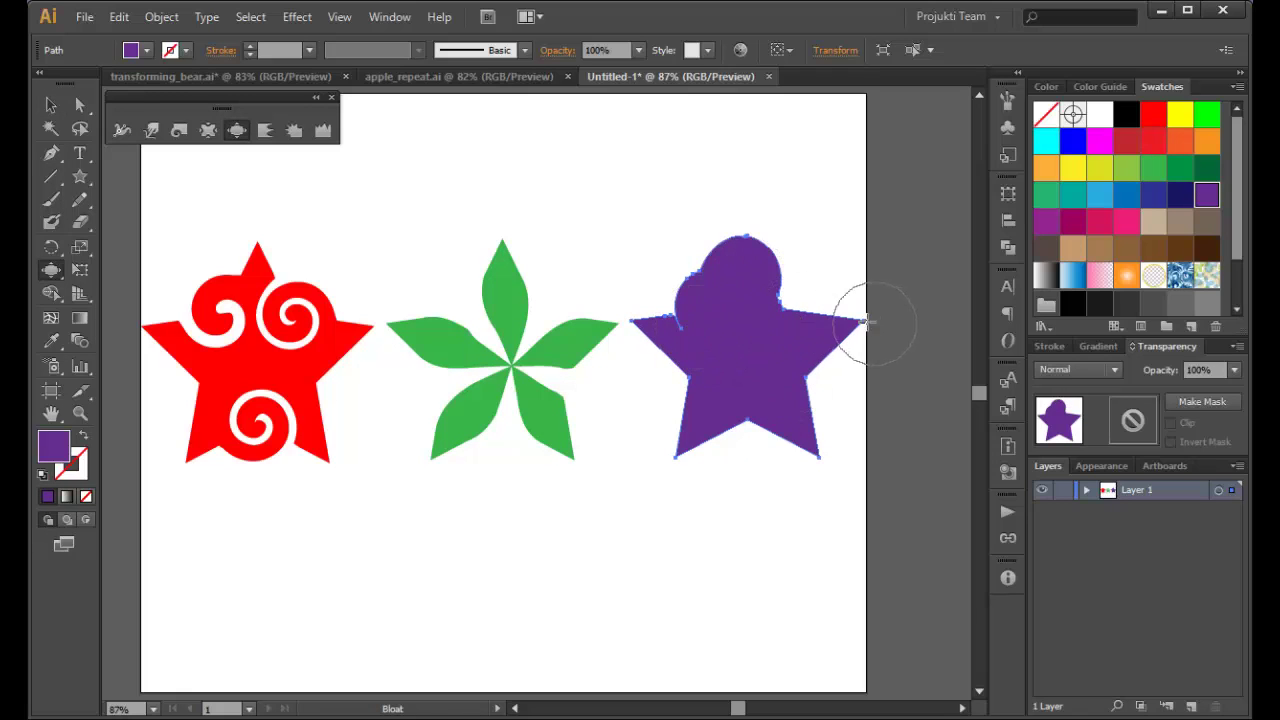
{"action": "left_click", "coordinate": [824, 330]}
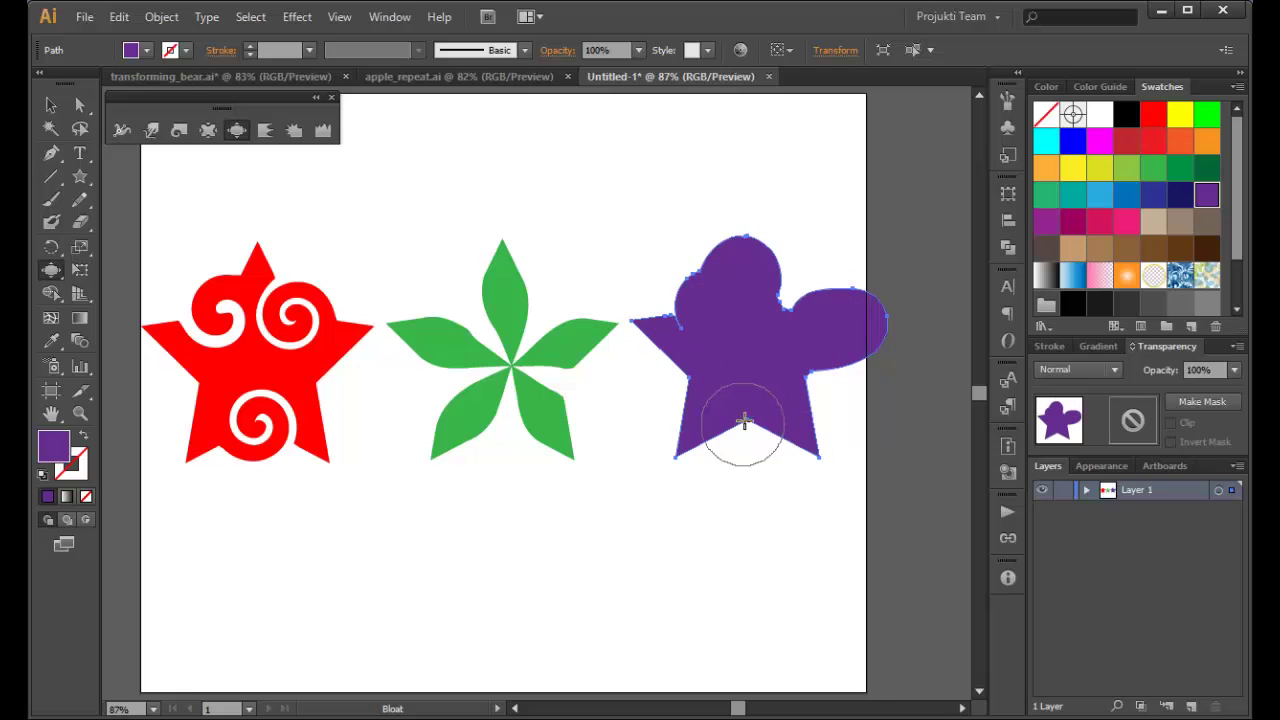
{"action": "left_click", "coordinate": [748, 440]}
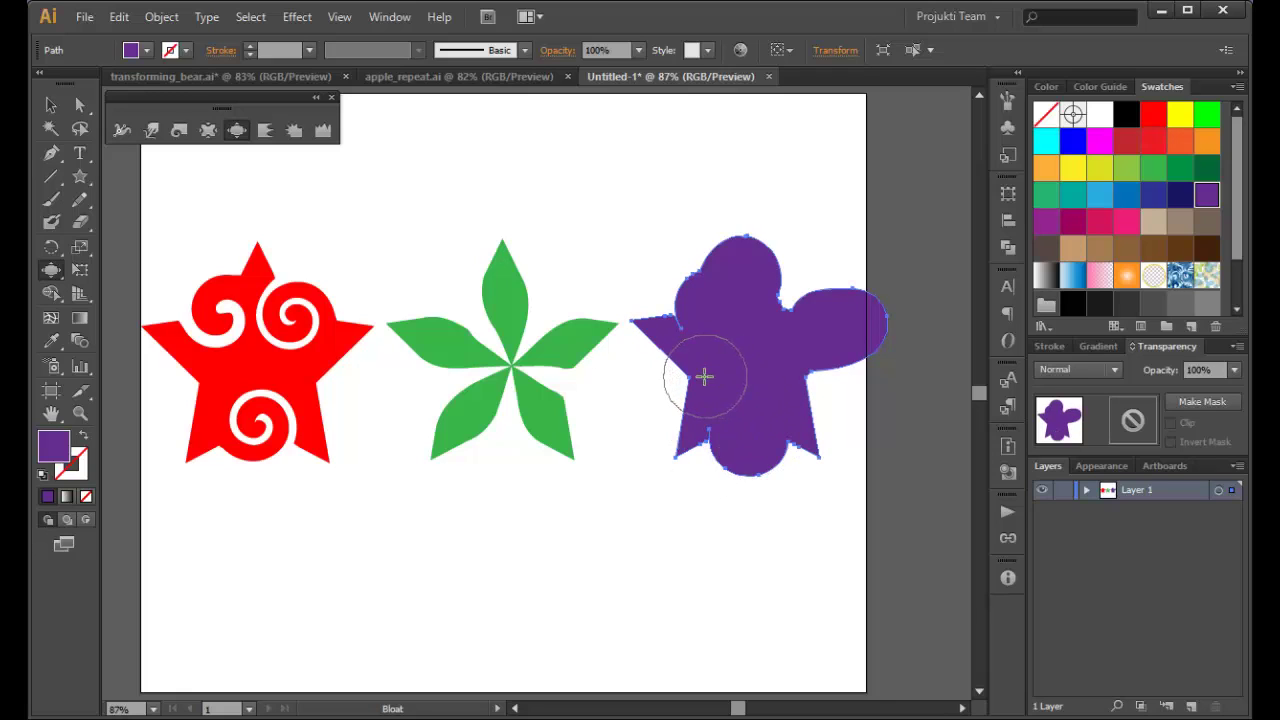
{"action": "left_click_drag", "start_coordinate": [680, 377], "coordinate": [645, 402]}
{"action": "mouse_move", "coordinate": [777, 380]}
{"action": "left_mouse_down"}
{"action": "mouse_move", "coordinate": [809, 371]}
{"action": "mouse_move", "coordinate": [829, 391]}
{"action": "left_mouse_up"}
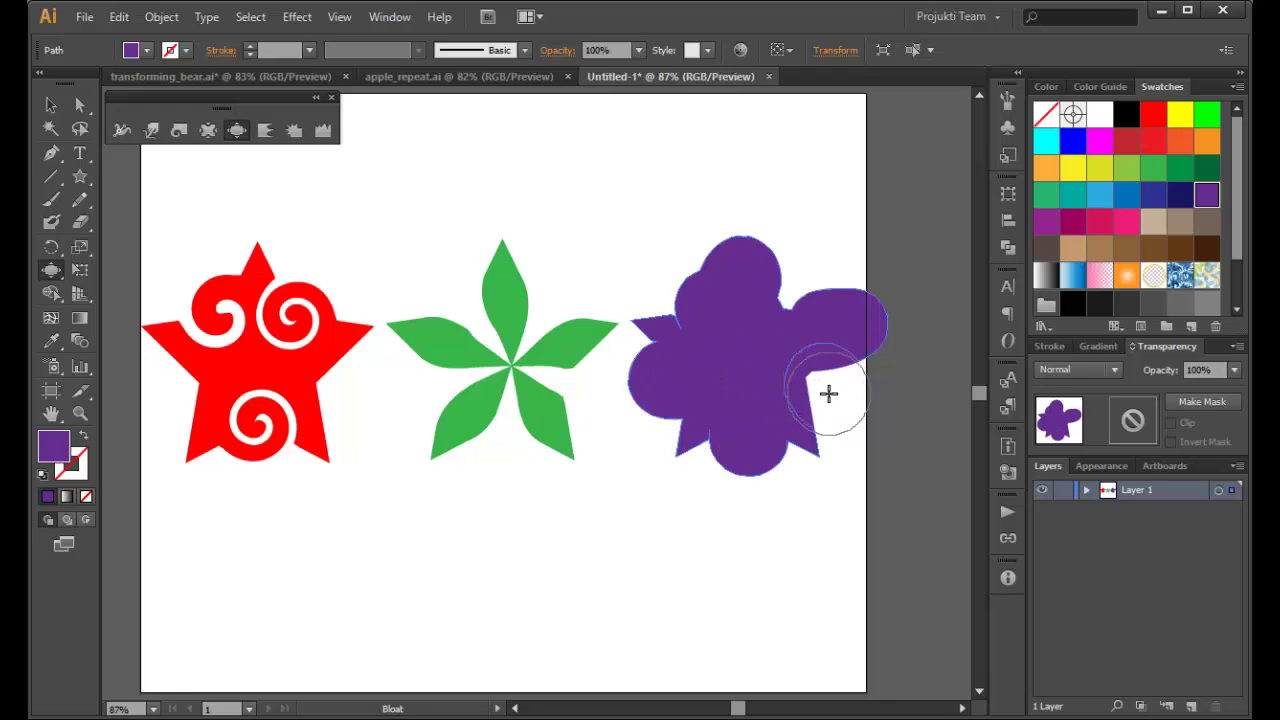
{"action": "left_click", "coordinate": [655, 357]}
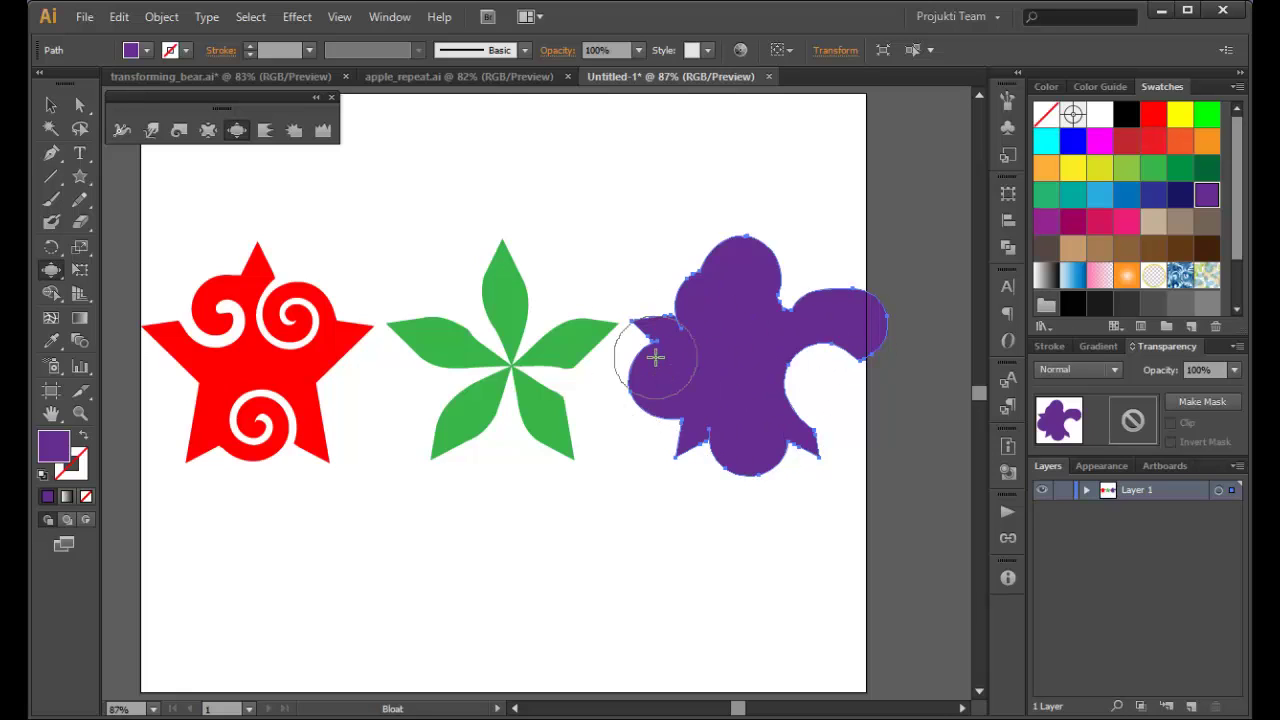
Step: Select the green and purple shapes together and twirl a spiral where their neighboring tips meet
{"action": "left_click", "coordinate": [51, 105]}
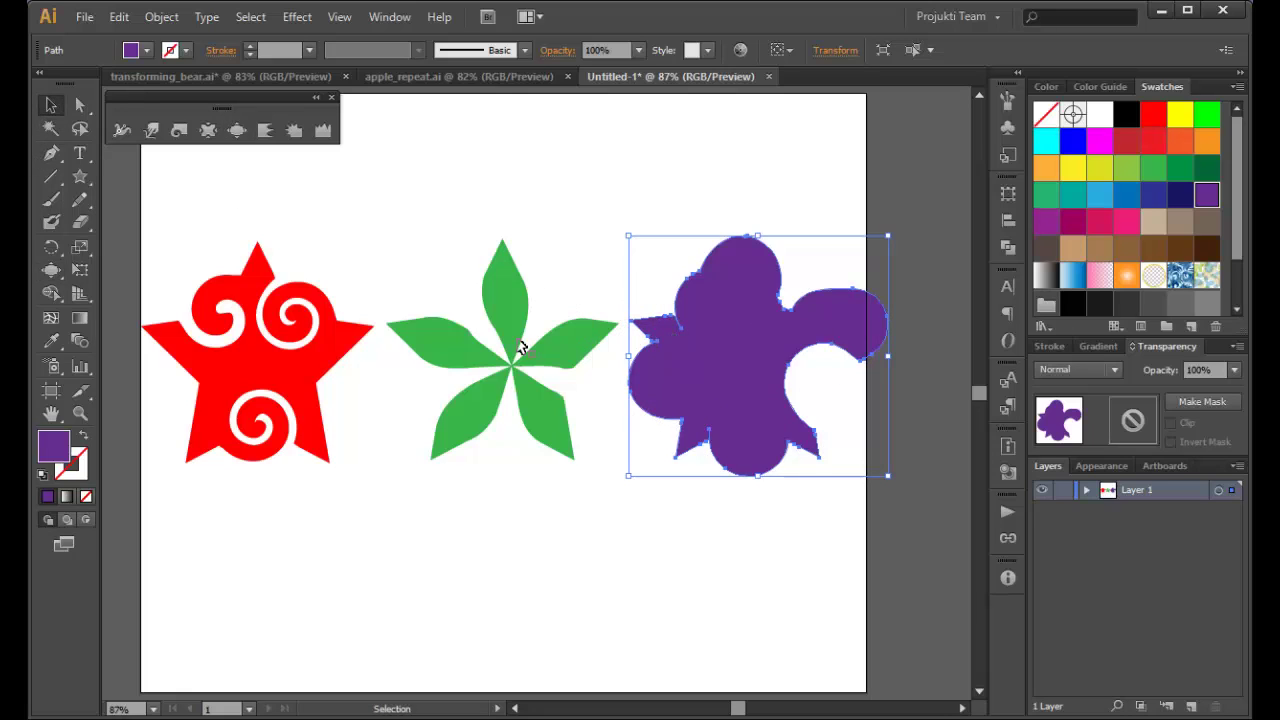
{"action": "left_click", "coordinate": [571, 352], "text": "shift"}
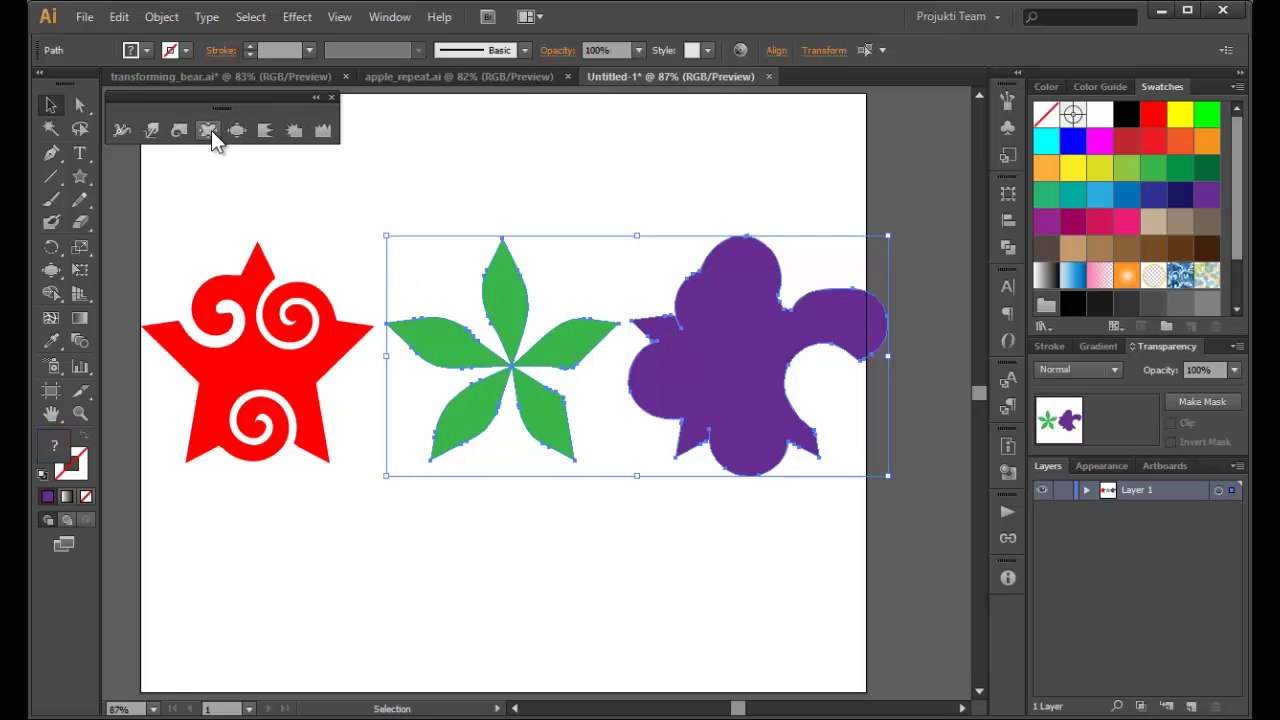
{"action": "left_click", "coordinate": [178, 131]}
{"action": "left_click_drag", "start_coordinate": [620, 320], "coordinate": [621, 323]}
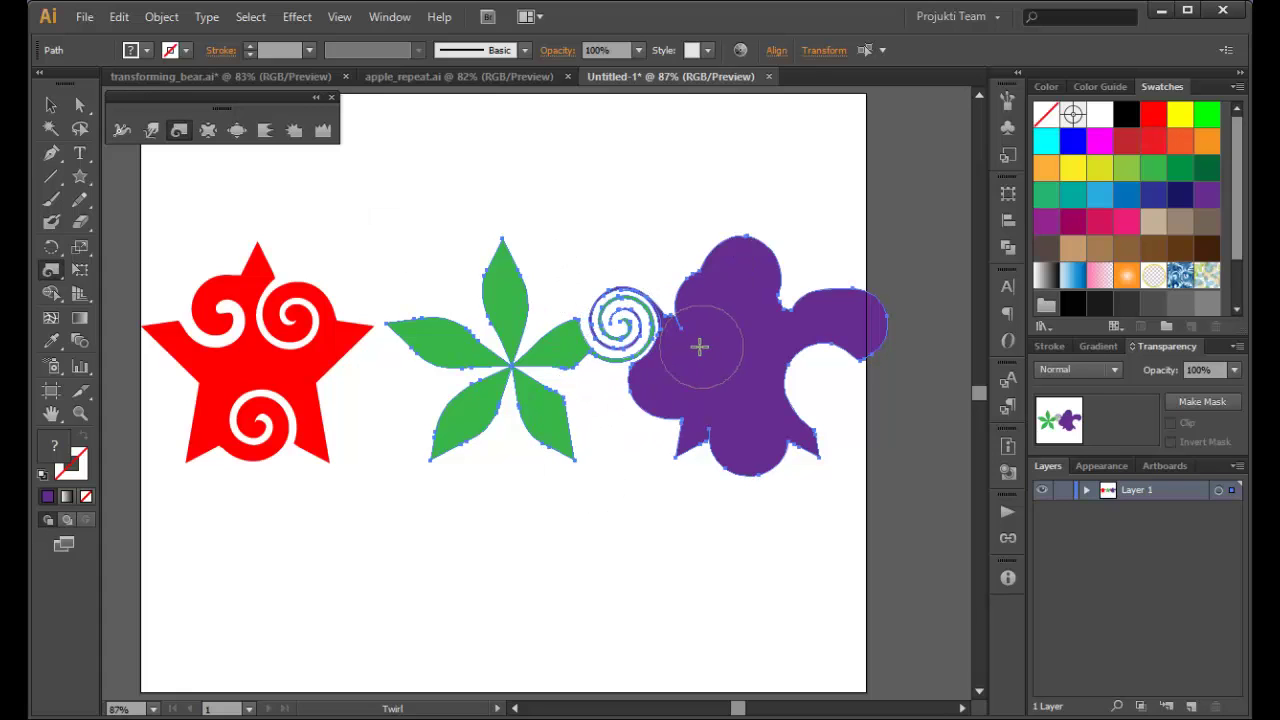